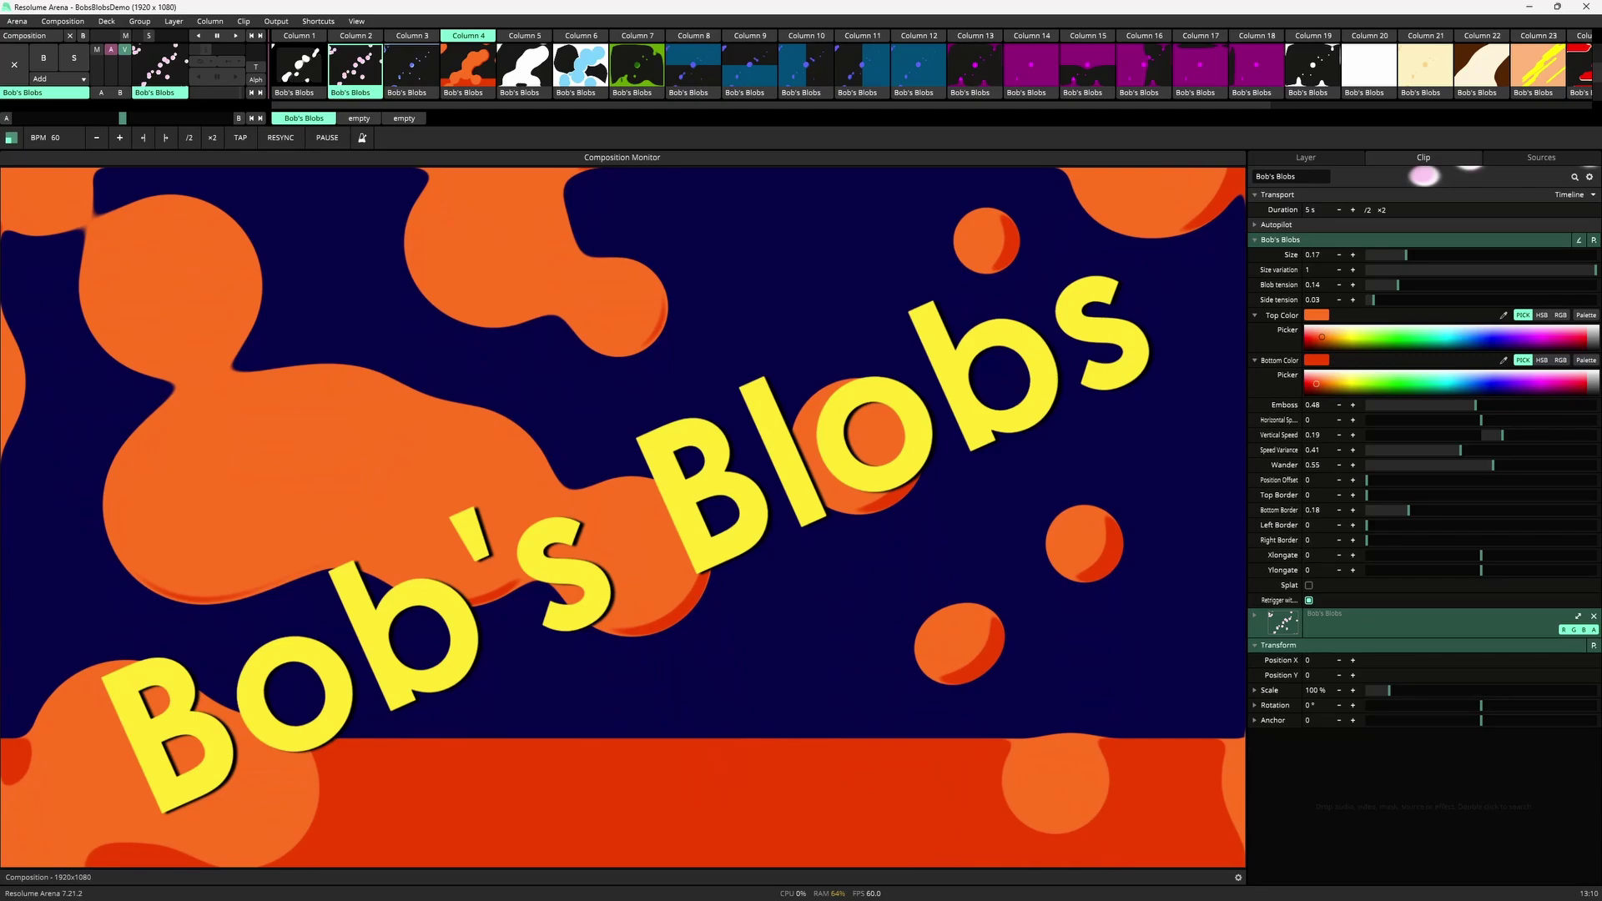
Step: Launch the Column 2 pink-bubble Bob's Blobs clip, which plays at size 0.08
left_click(356, 35)
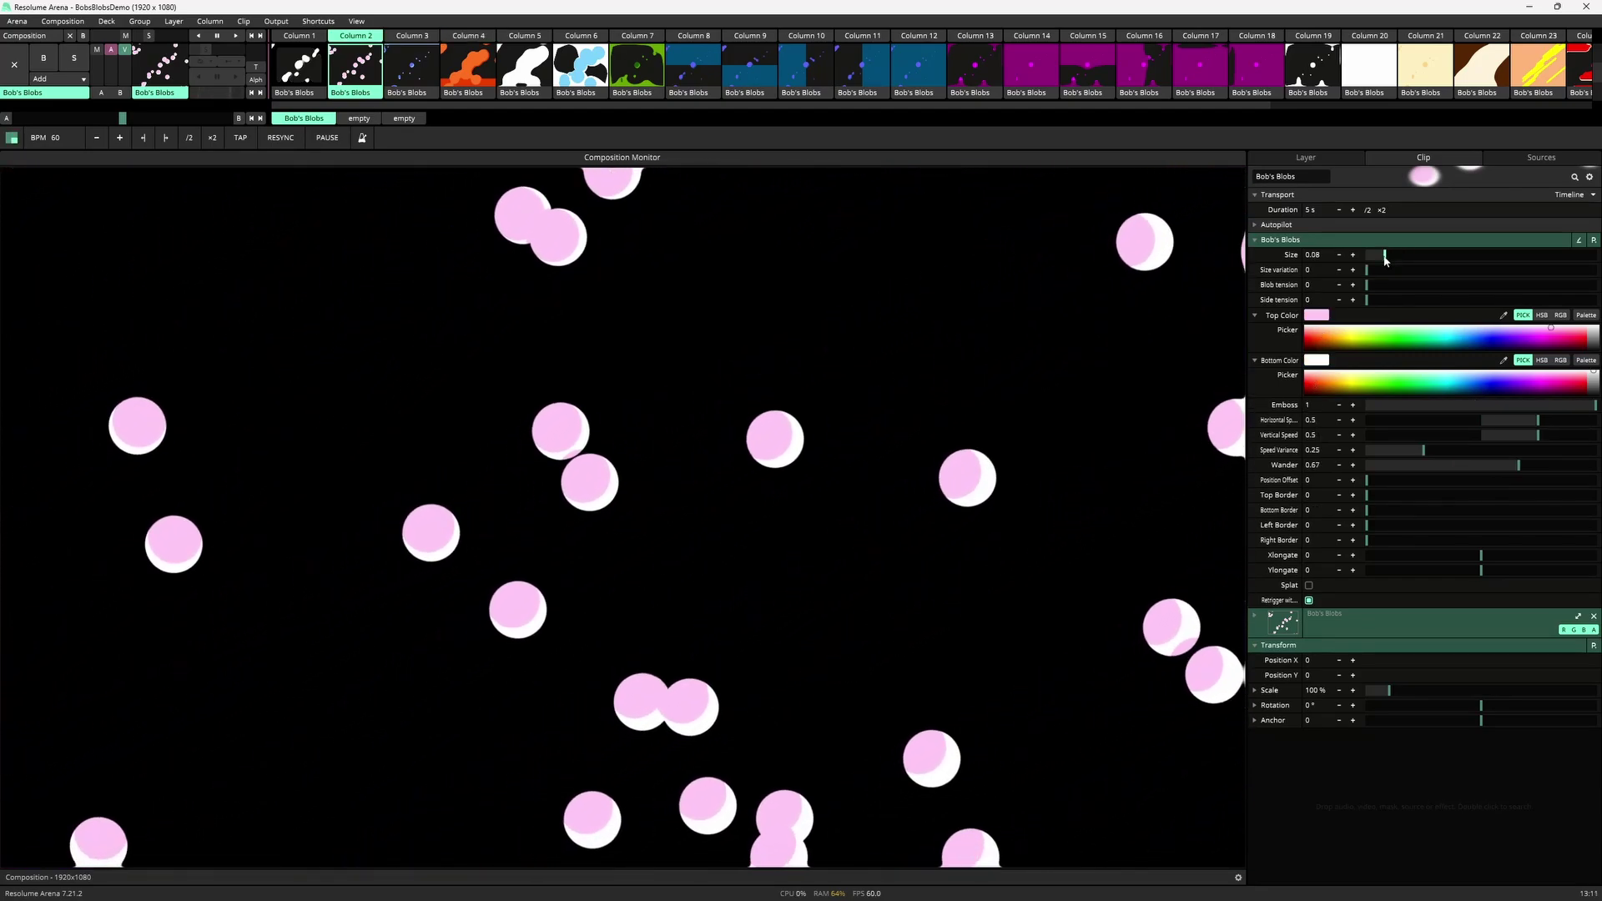
Step: Try larger pink bubble sizes, settling the Size slider at 0.12
mouse_move(1386, 260)
left_mouse_down()
mouse_move(1444, 255)
mouse_move(1368, 273)
mouse_move(1441, 264)
mouse_move(1400, 261)
left_mouse_up()
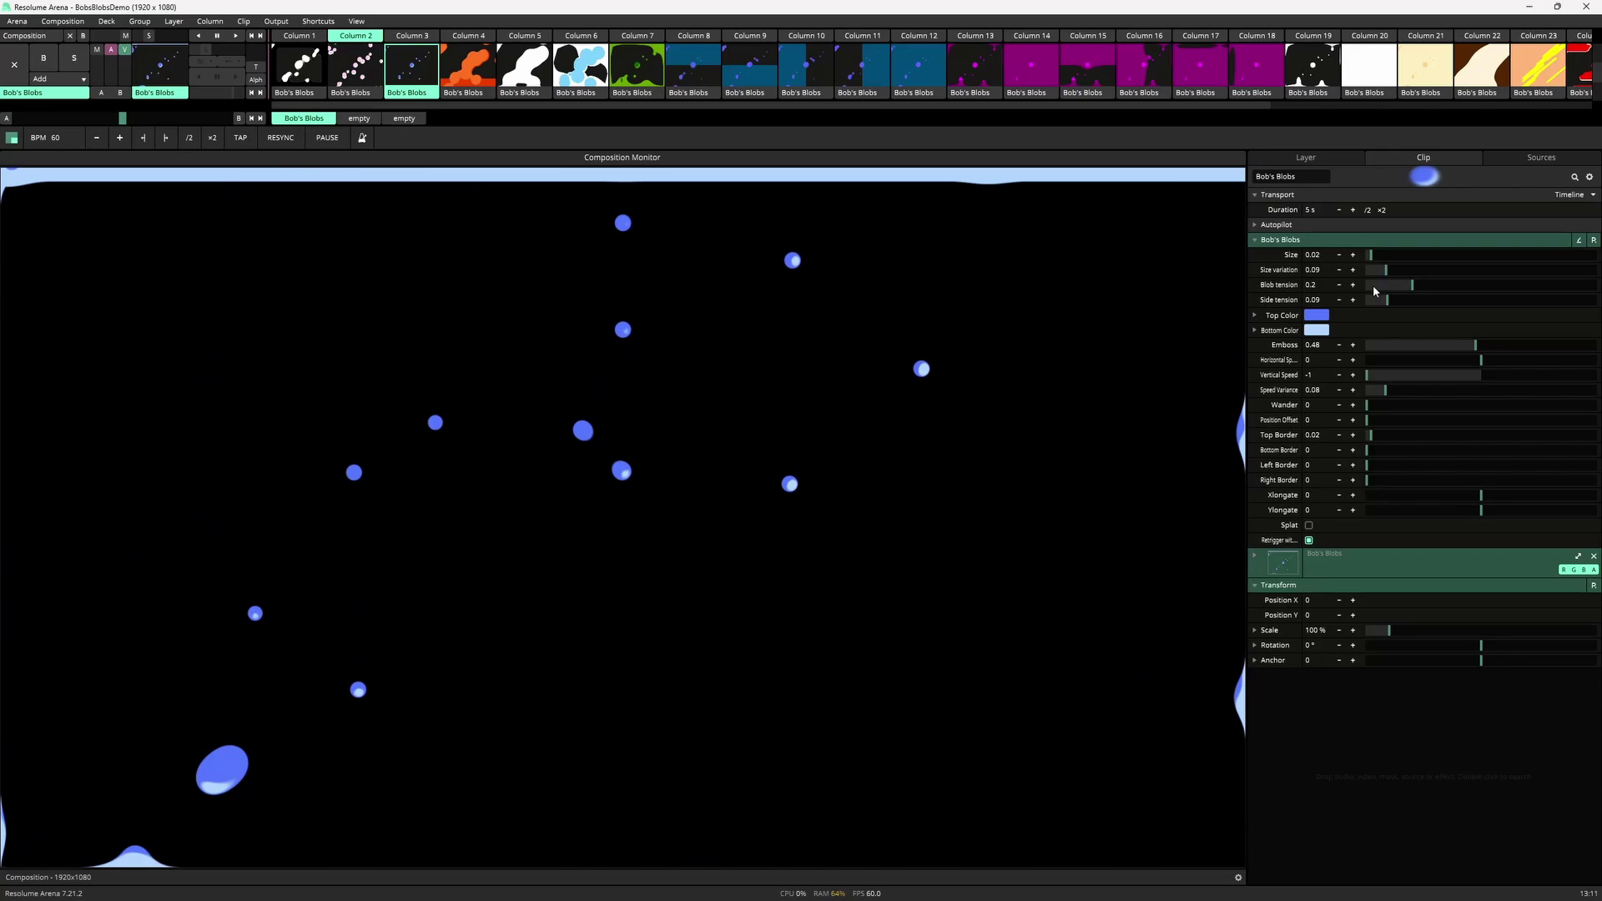
Step: Loosen the blue blobs' side tension and set blob tension to 0.2
mouse_move(1439, 285)
left_mouse_down()
mouse_move(1402, 298)
mouse_move(1466, 293)
mouse_move(1388, 294)
left_mouse_up()
mouse_move(1428, 285)
left_mouse_down()
mouse_move(1480, 273)
mouse_move(1412, 285)
left_mouse_up()
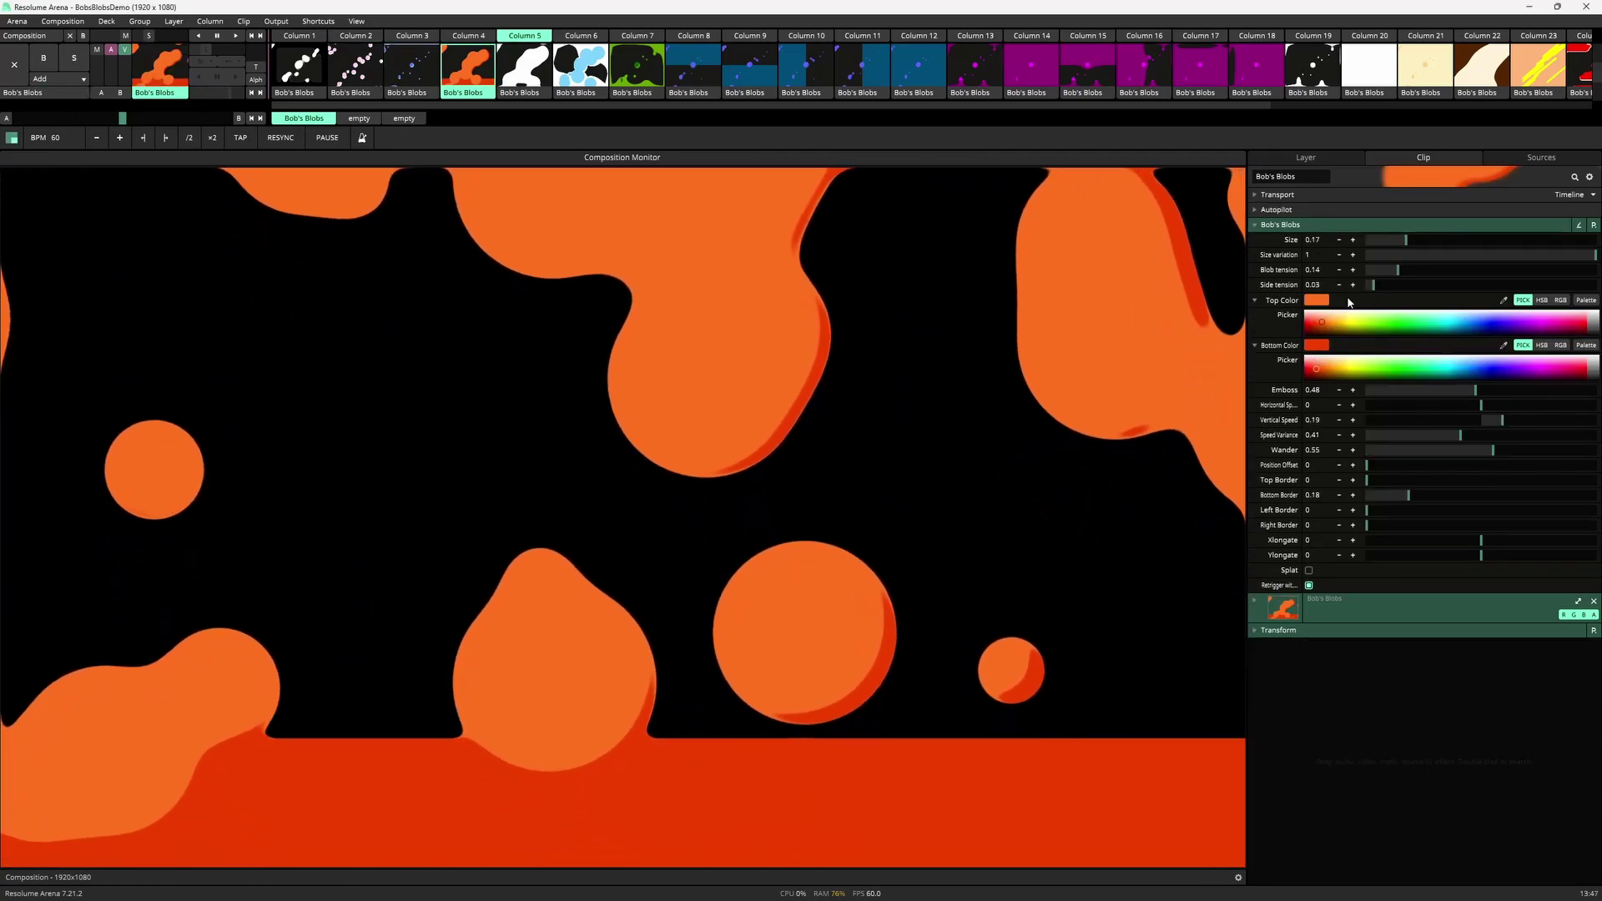
Step: Make the blobs pale yellow over aqua, and raise Bottom Border to fill the frame, then back to 0.18
left_click_drag(1366, 325, 1359, 318)
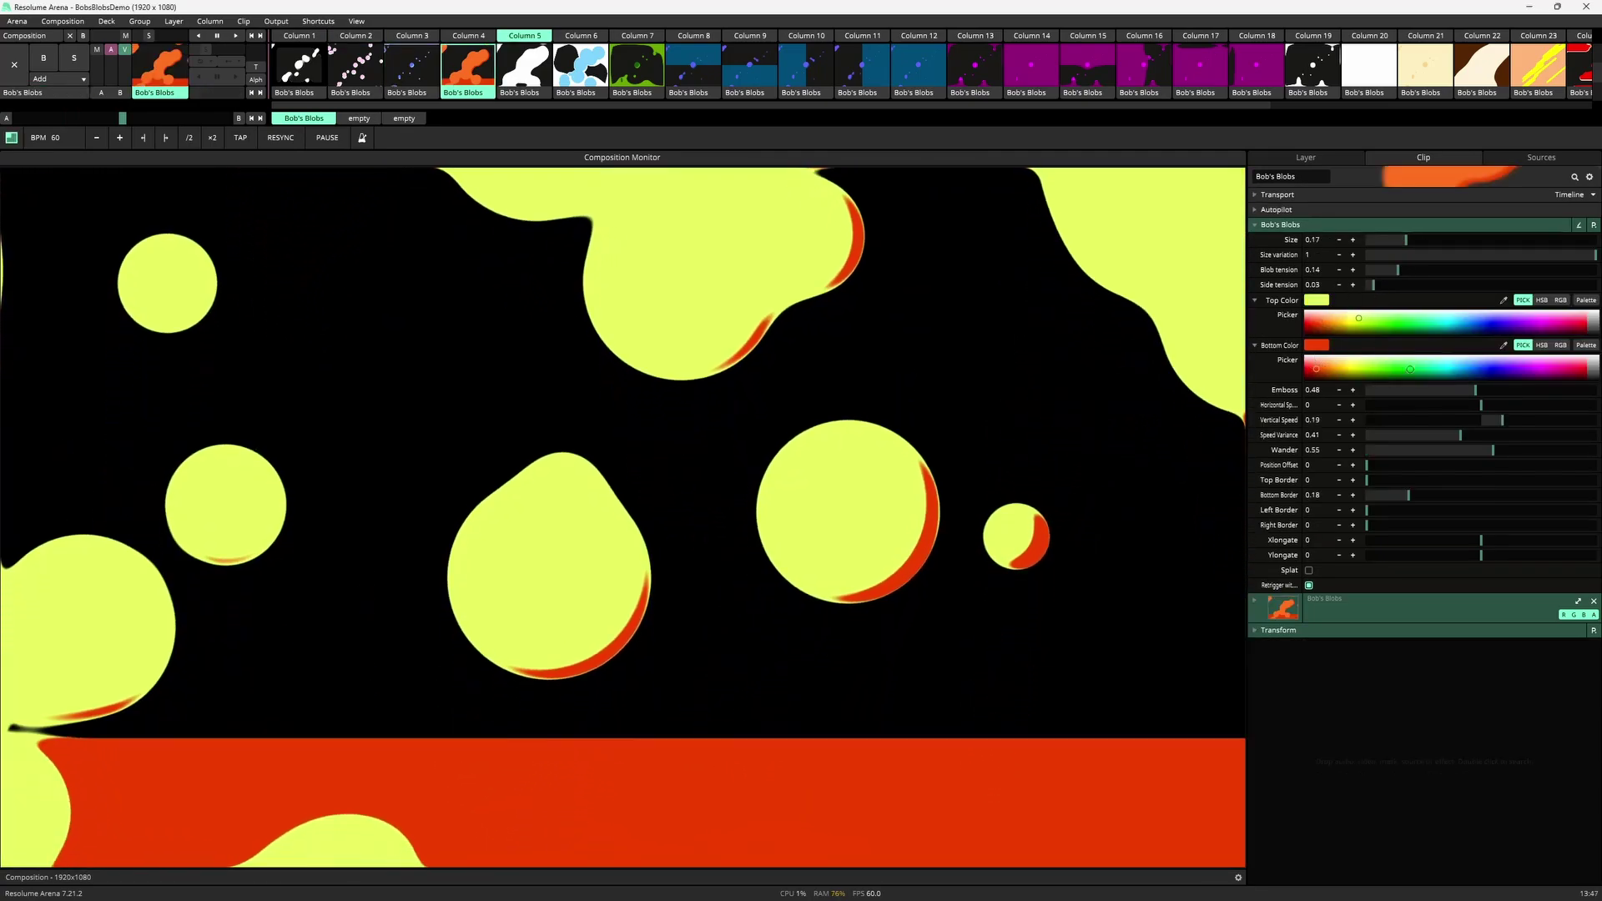
left_click_drag(1409, 368, 1433, 364)
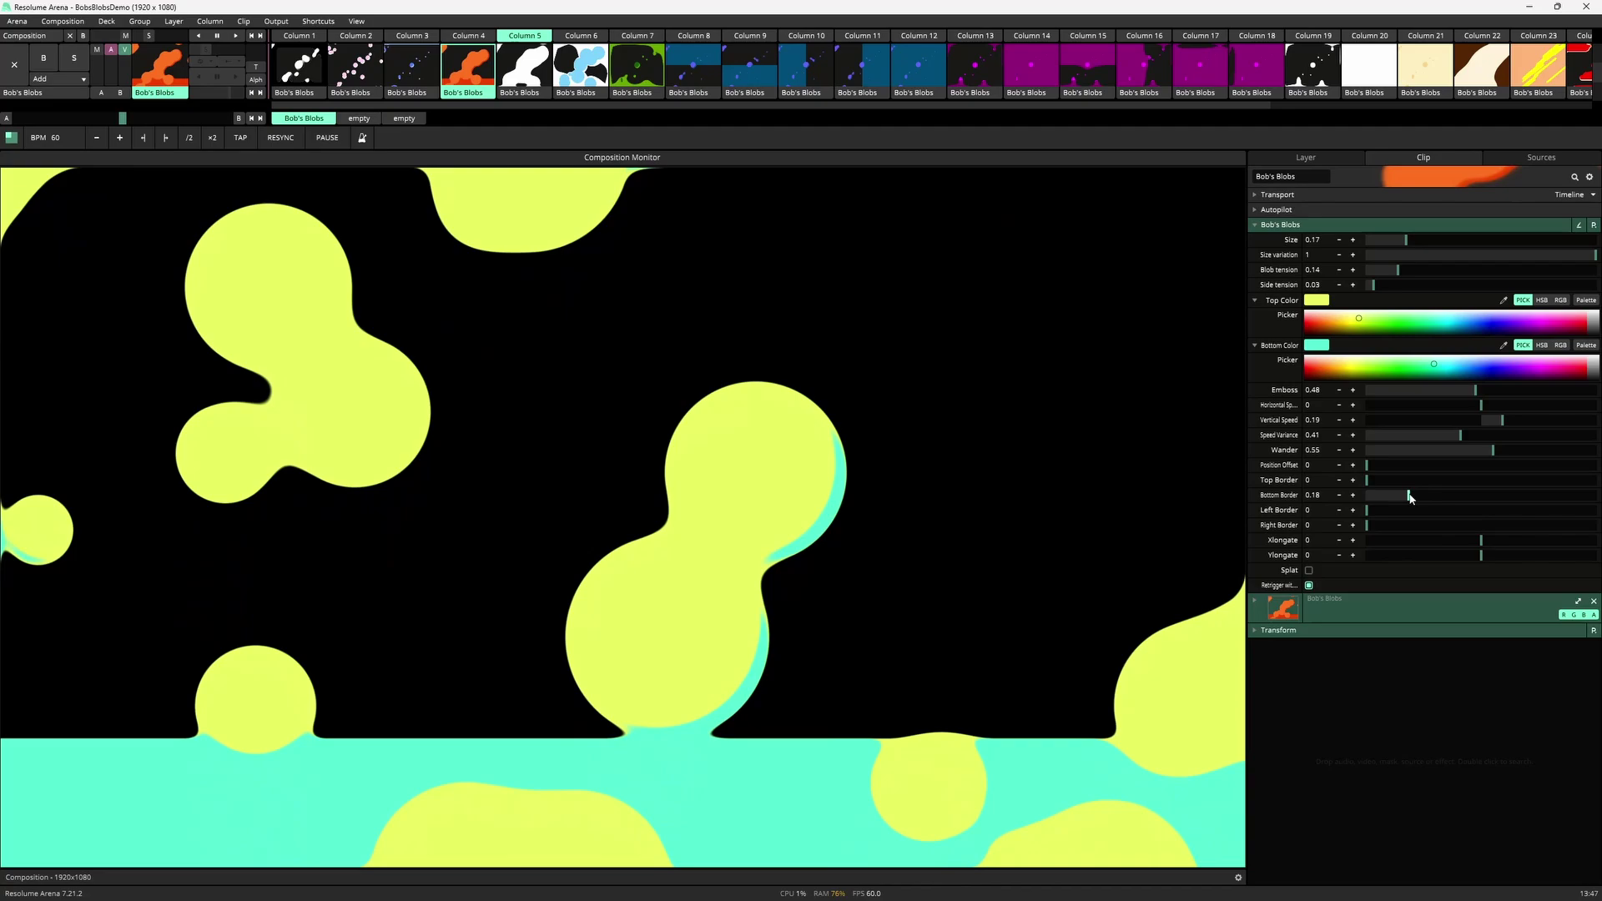
left_click_drag(1408, 496, 1597, 476)
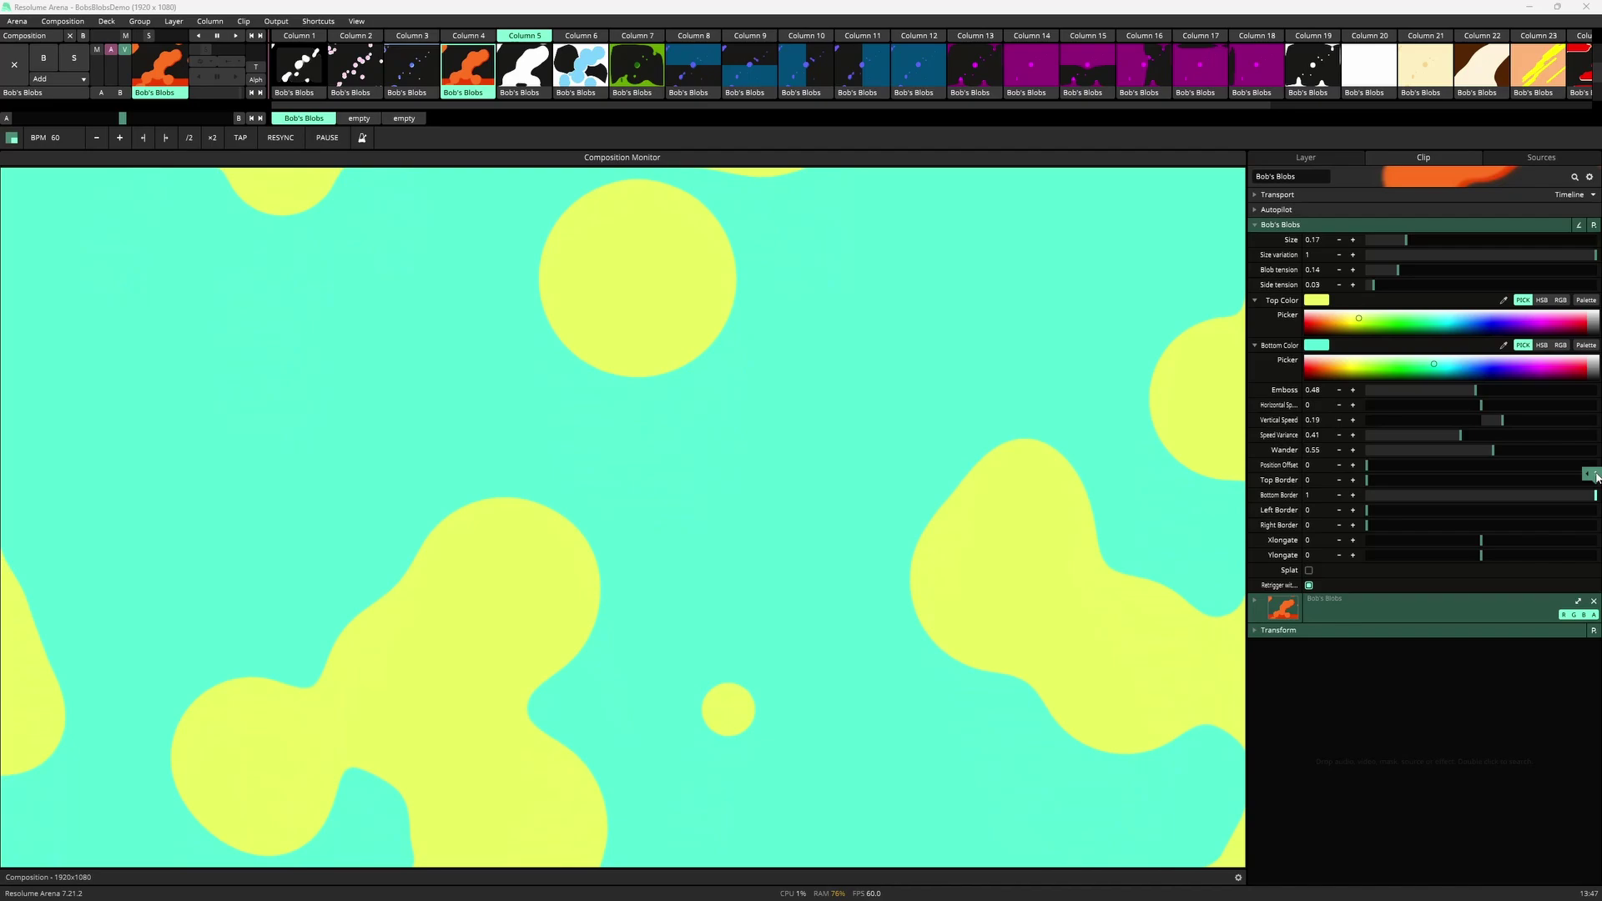
left_click_drag(1596, 477, 1393, 498)
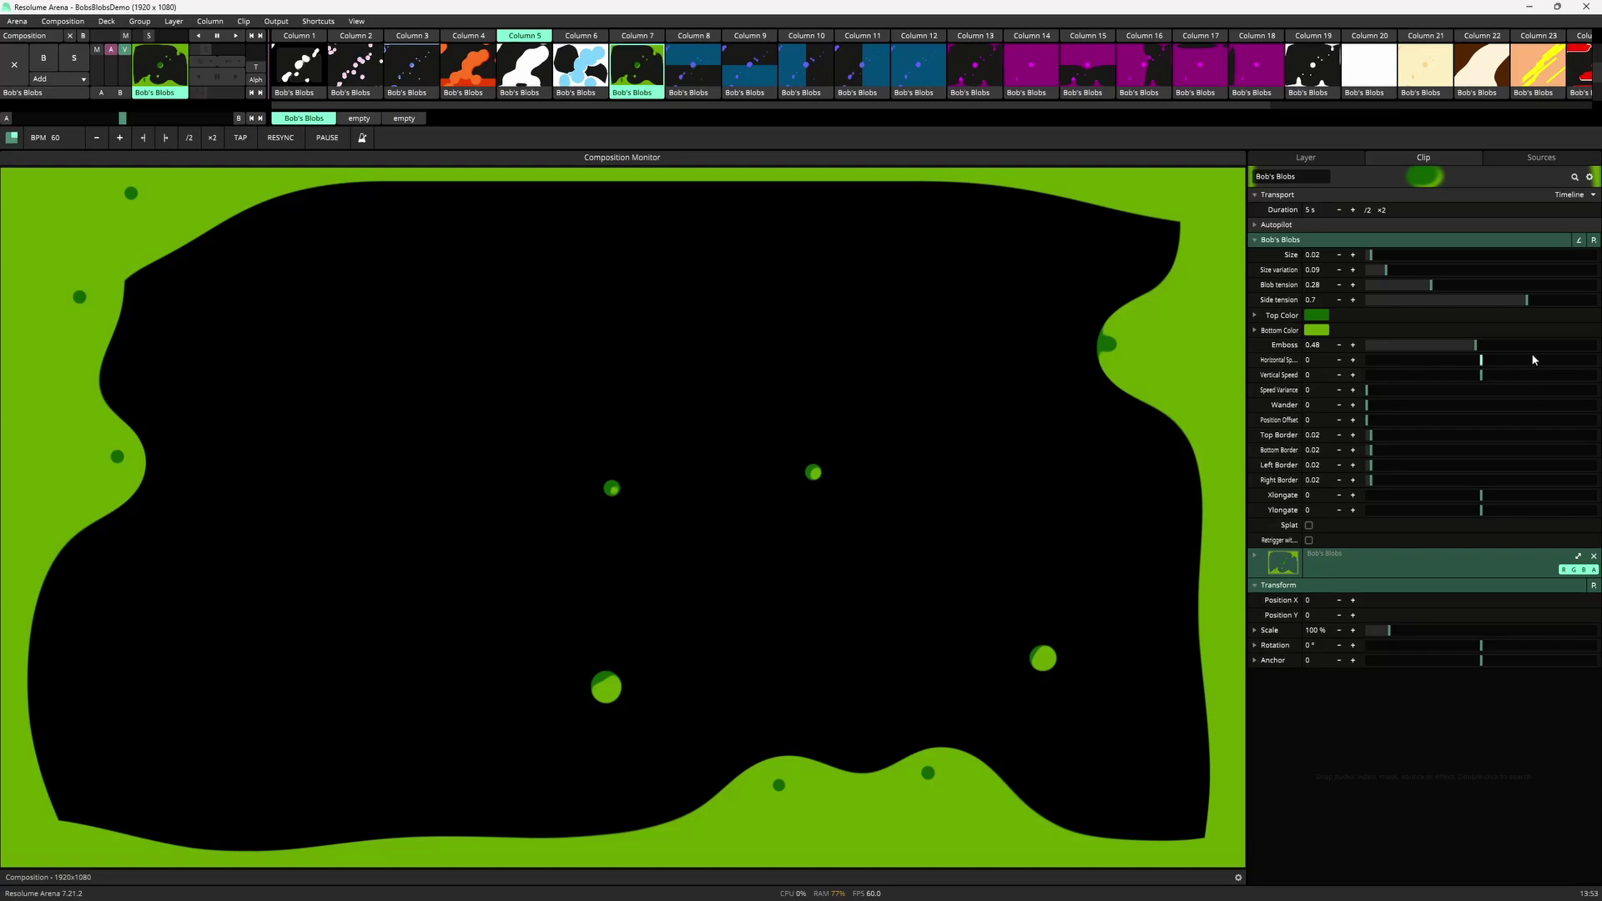
Step: Set the green blobs' horizontal and vertical speed to 0.09 and position offset to 0.04
left_click_drag(1488, 361, 1454, 397)
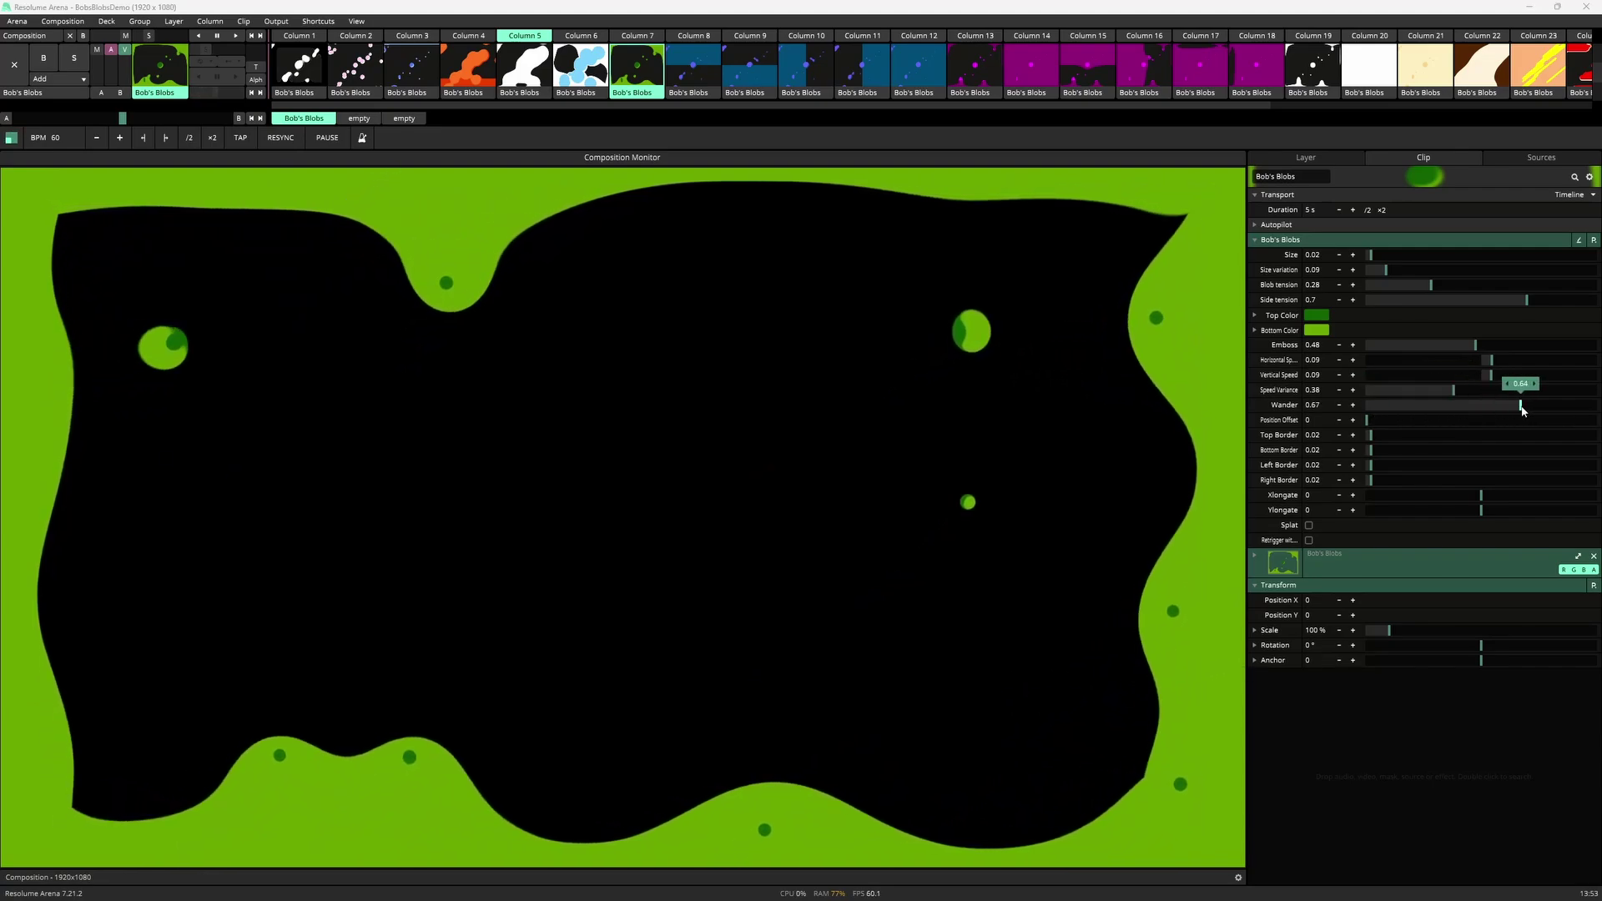
left_click_drag(1377, 422, 1381, 419)
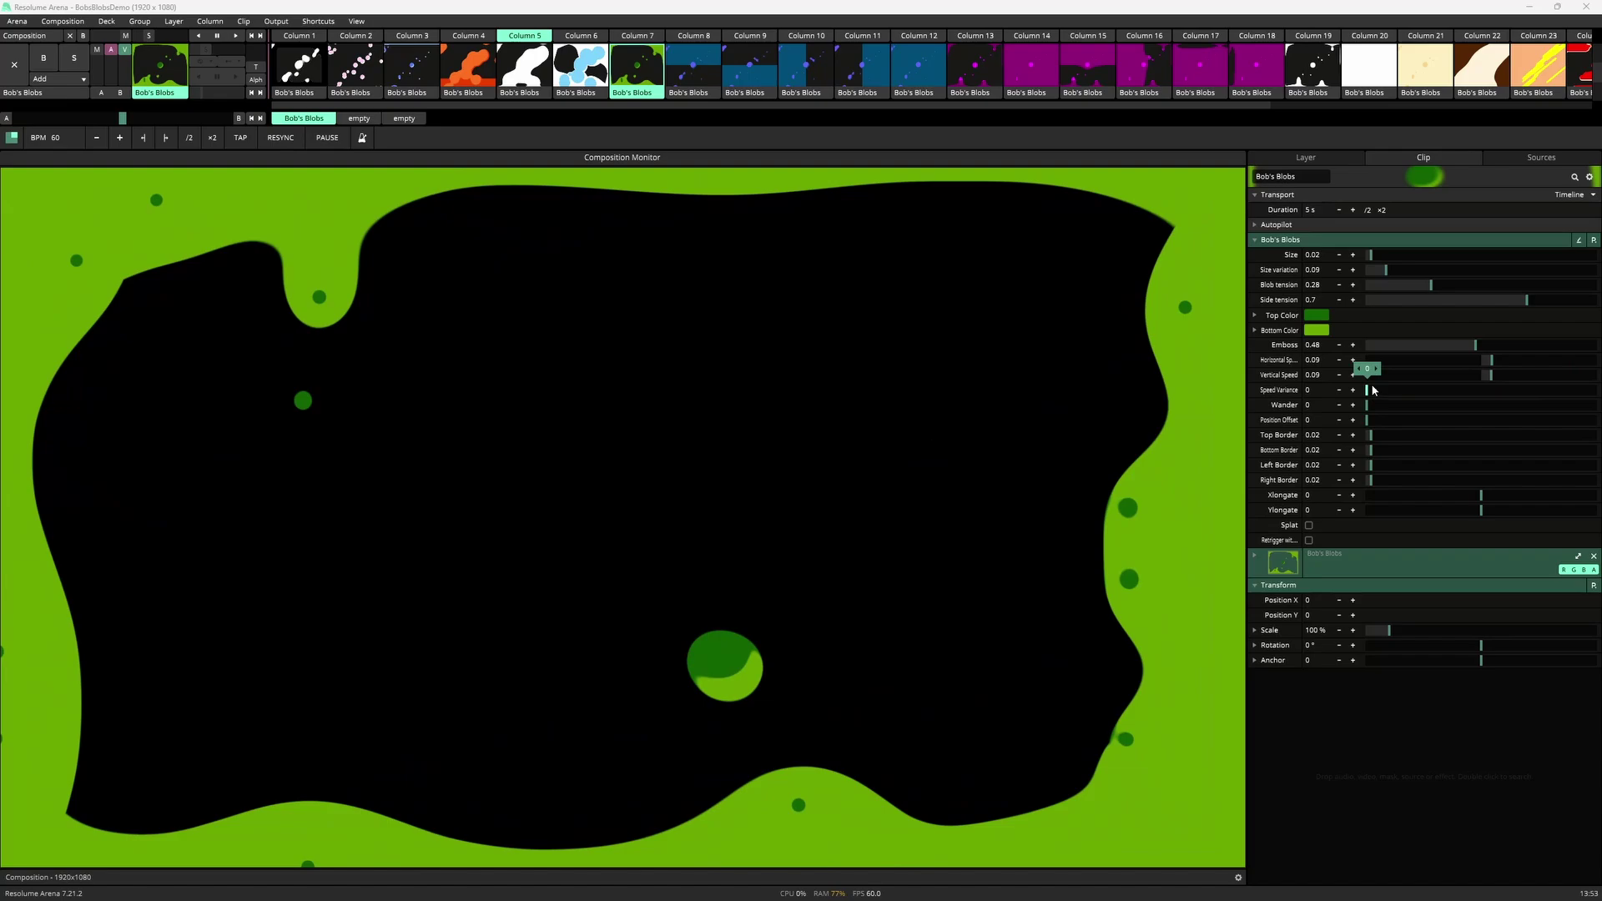
Step: Push Speed Variance on the green blobs to its maximum of 1, then turn Wander down to 0
left_click_drag(1372, 389, 1459, 391)
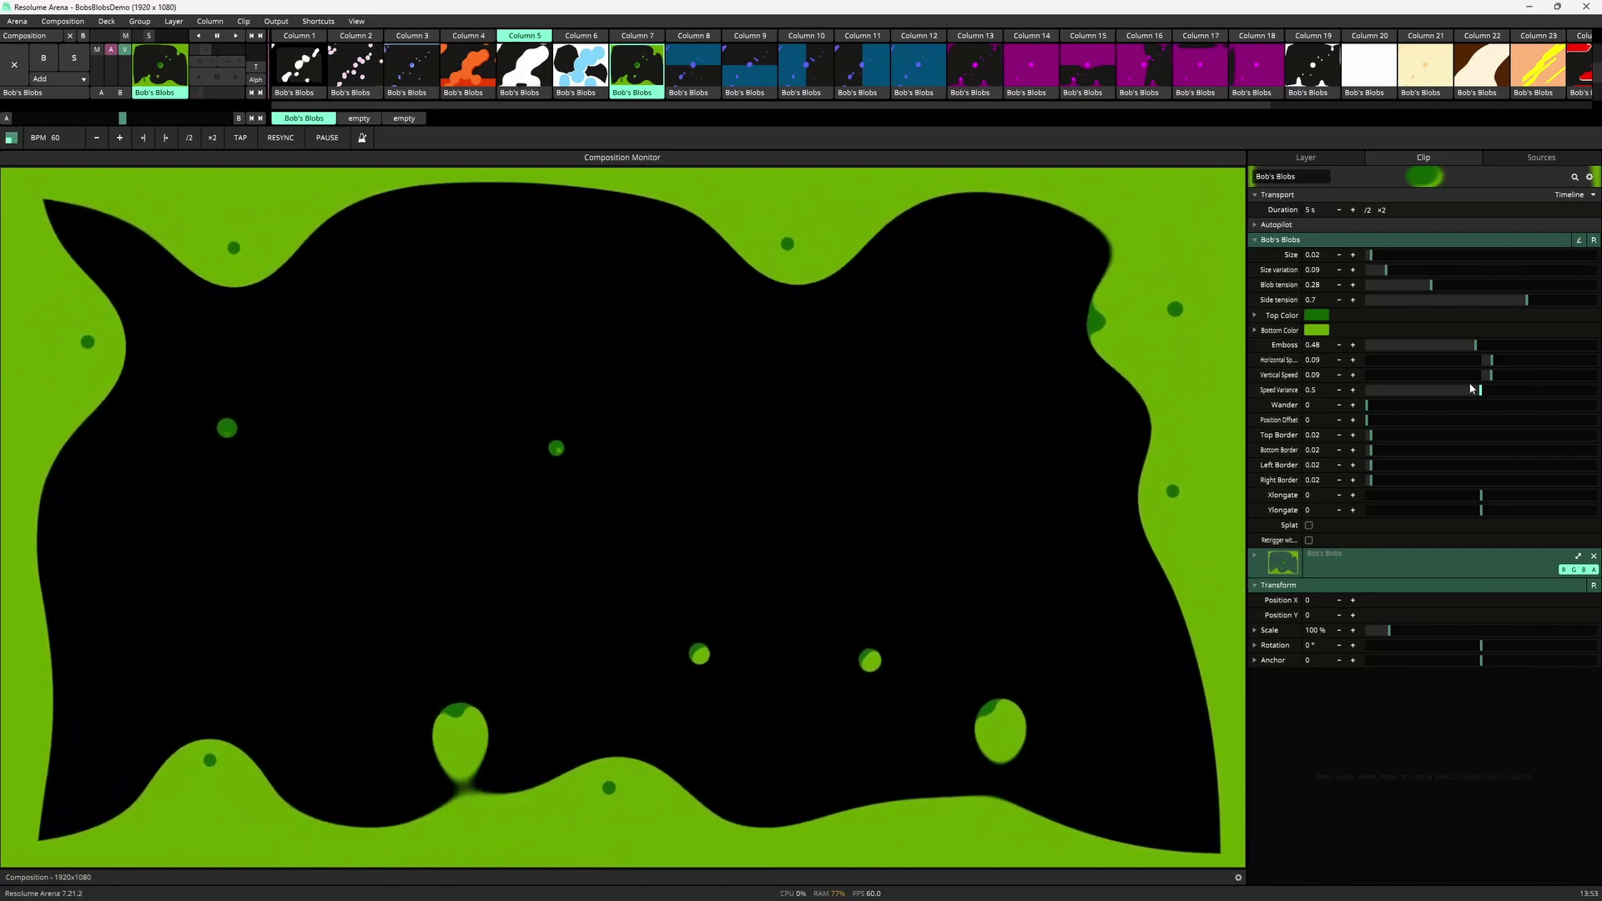
left_click_drag(1485, 389, 1595, 390)
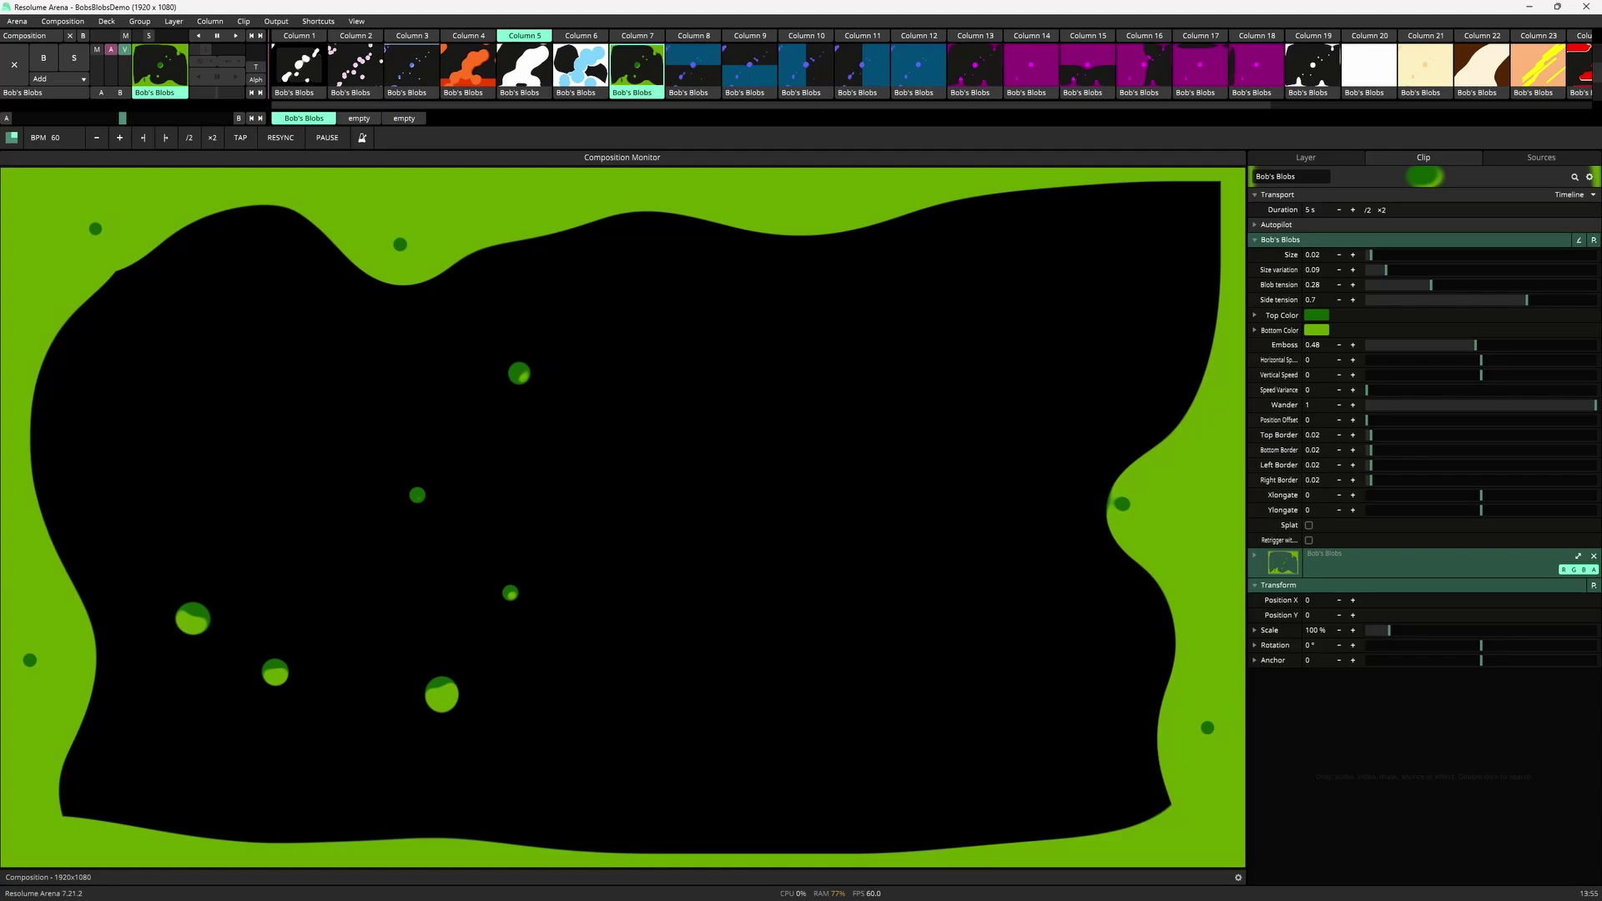
mouse_move(1595, 404)
left_mouse_down()
mouse_move(1377, 419)
mouse_move(1399, 422)
left_mouse_up()
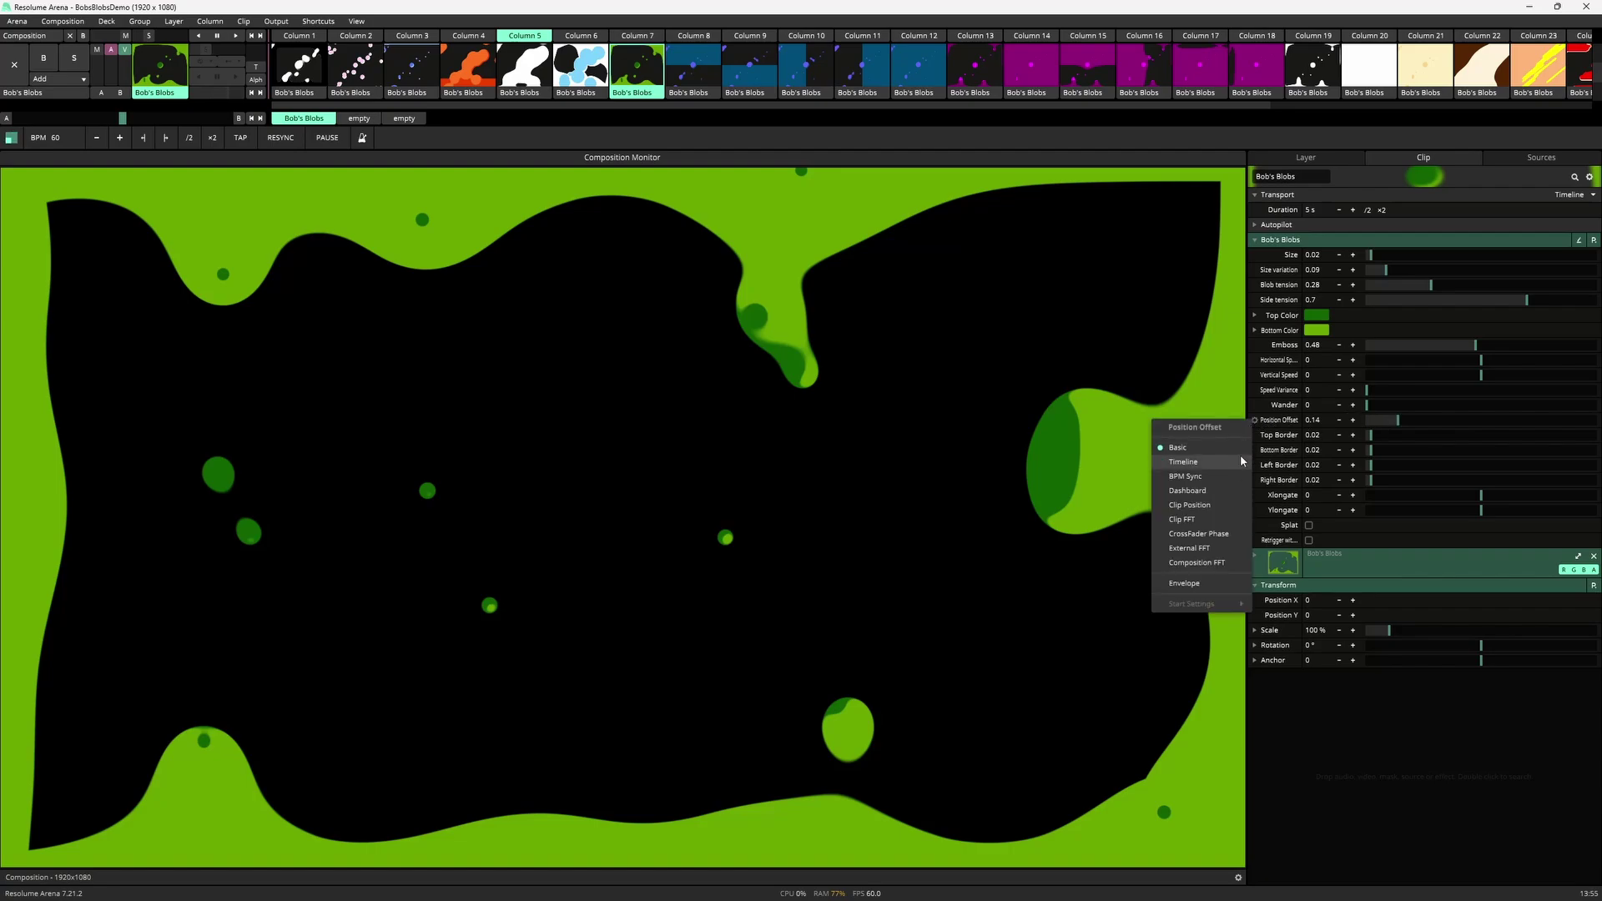
Step: Animate Position Offset on a timeline, doubling its loop three times to 320 seconds
left_click(1240, 460)
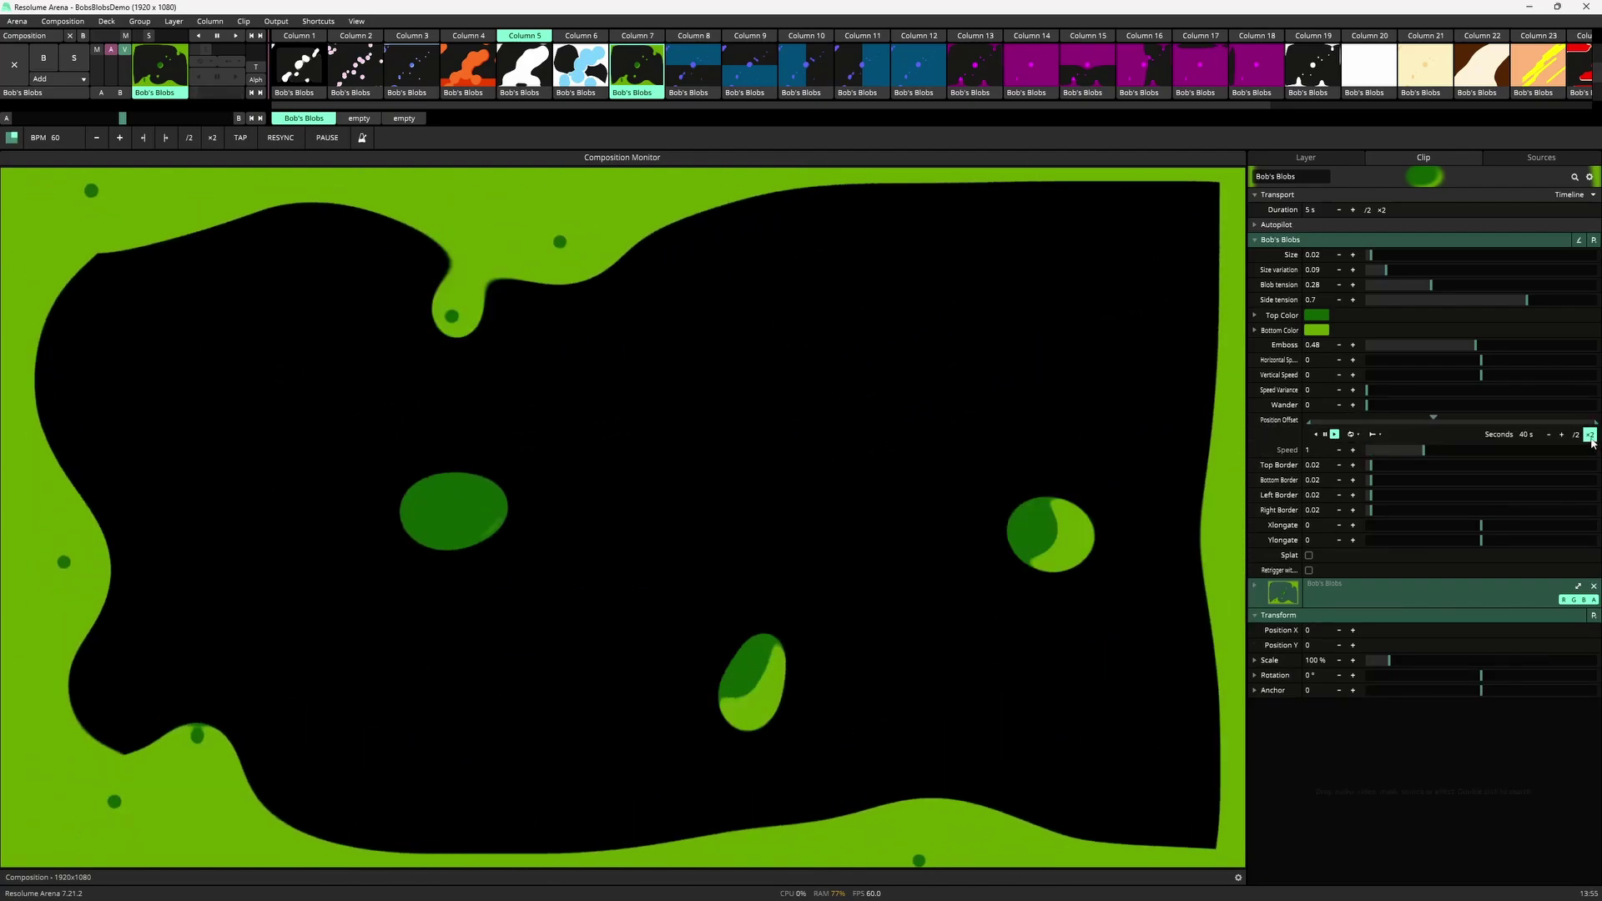
left_click(1590, 435)
left_click(1590, 435)
left_click(1589, 435)
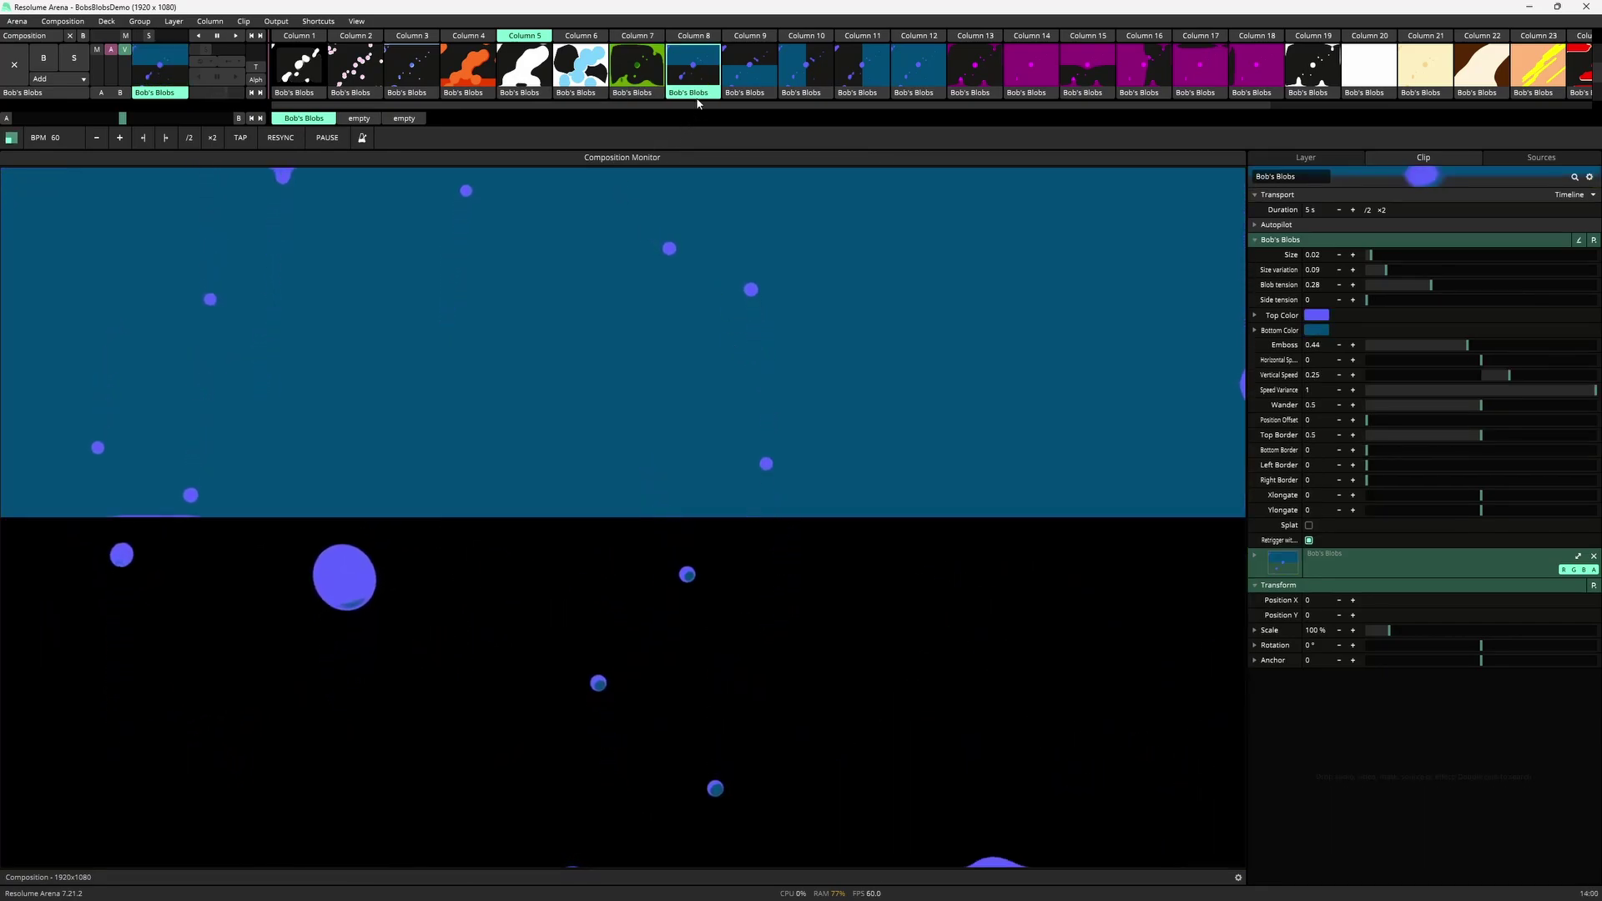
Step: Launch the Column 9, 10, 11 and 12 blue clips in turn, ending on Column 10's split clip
left_click(744, 72)
left_click(808, 79)
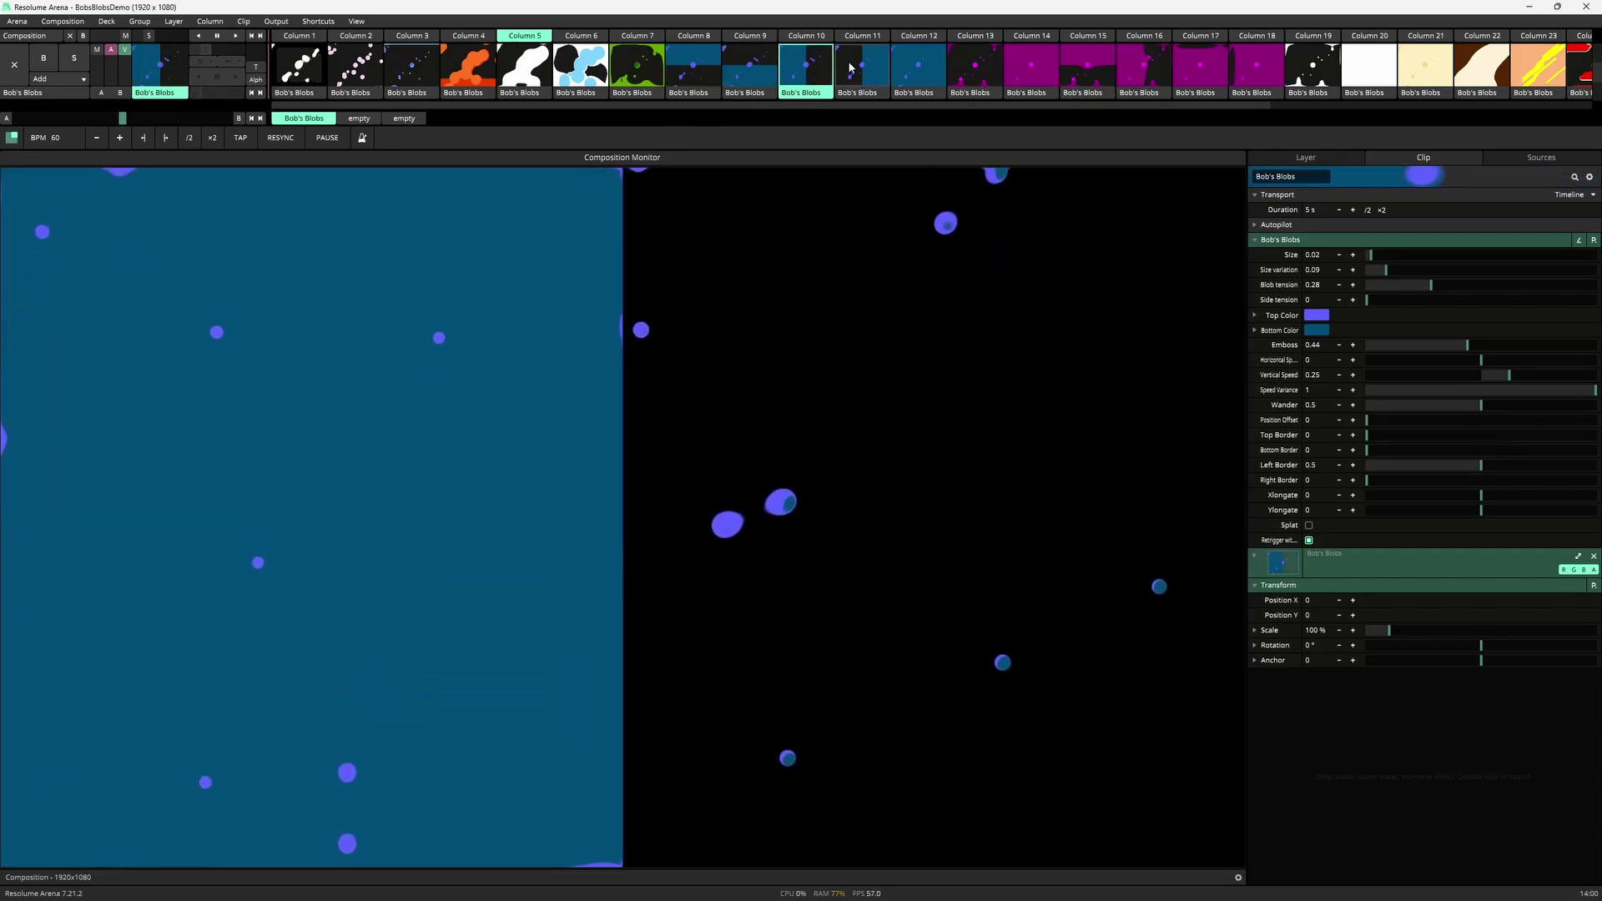
left_click(850, 67)
left_click(921, 75)
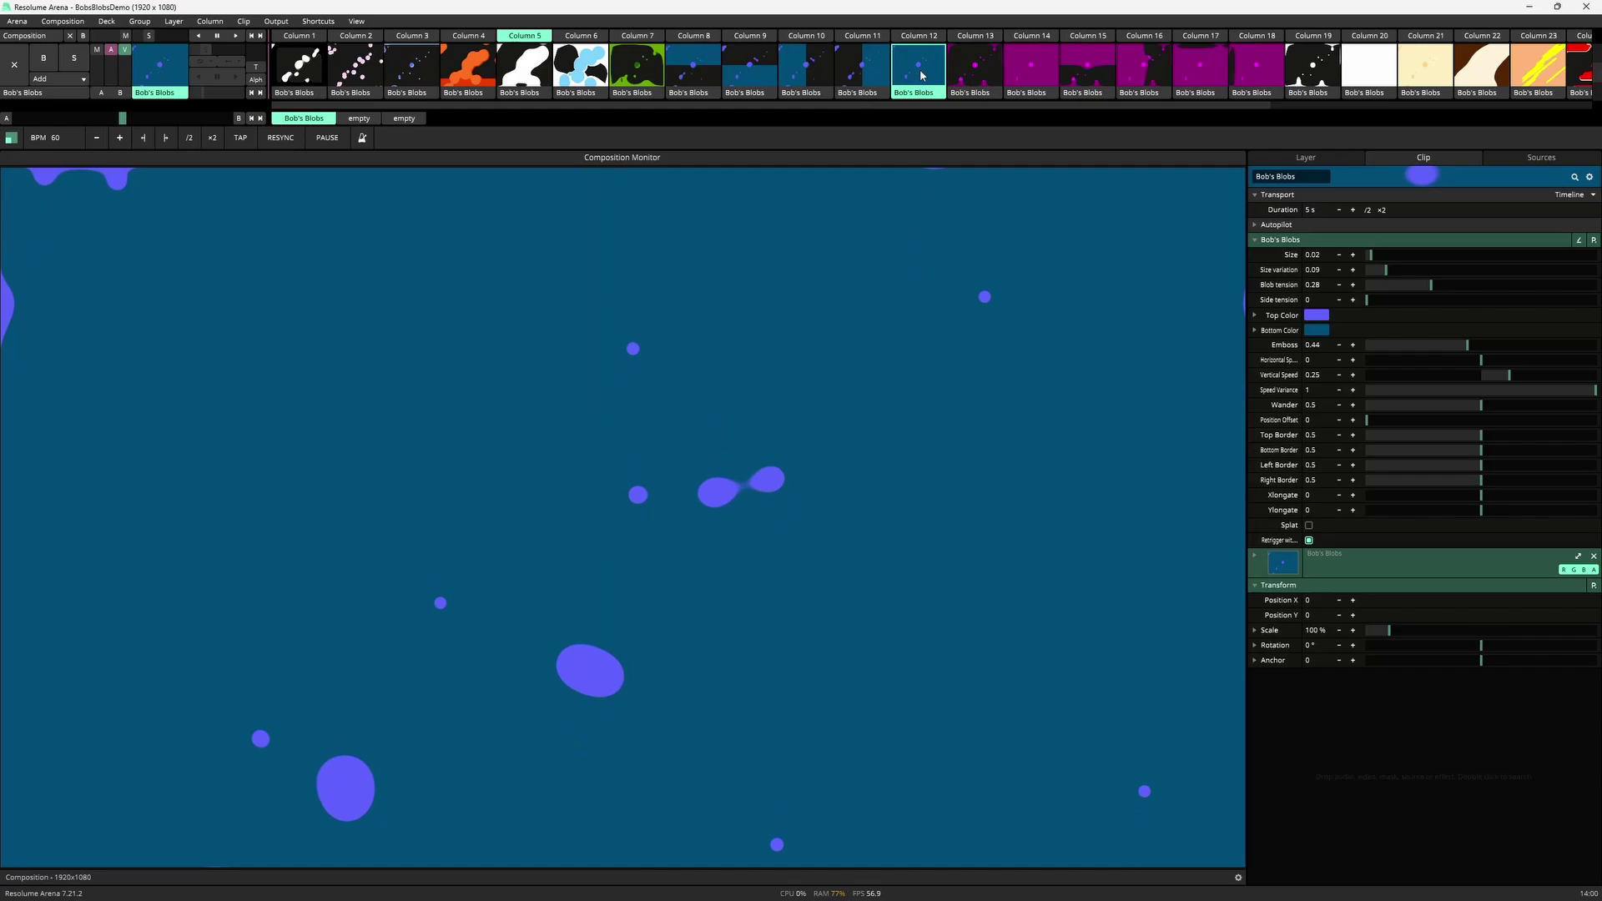
left_click(813, 60)
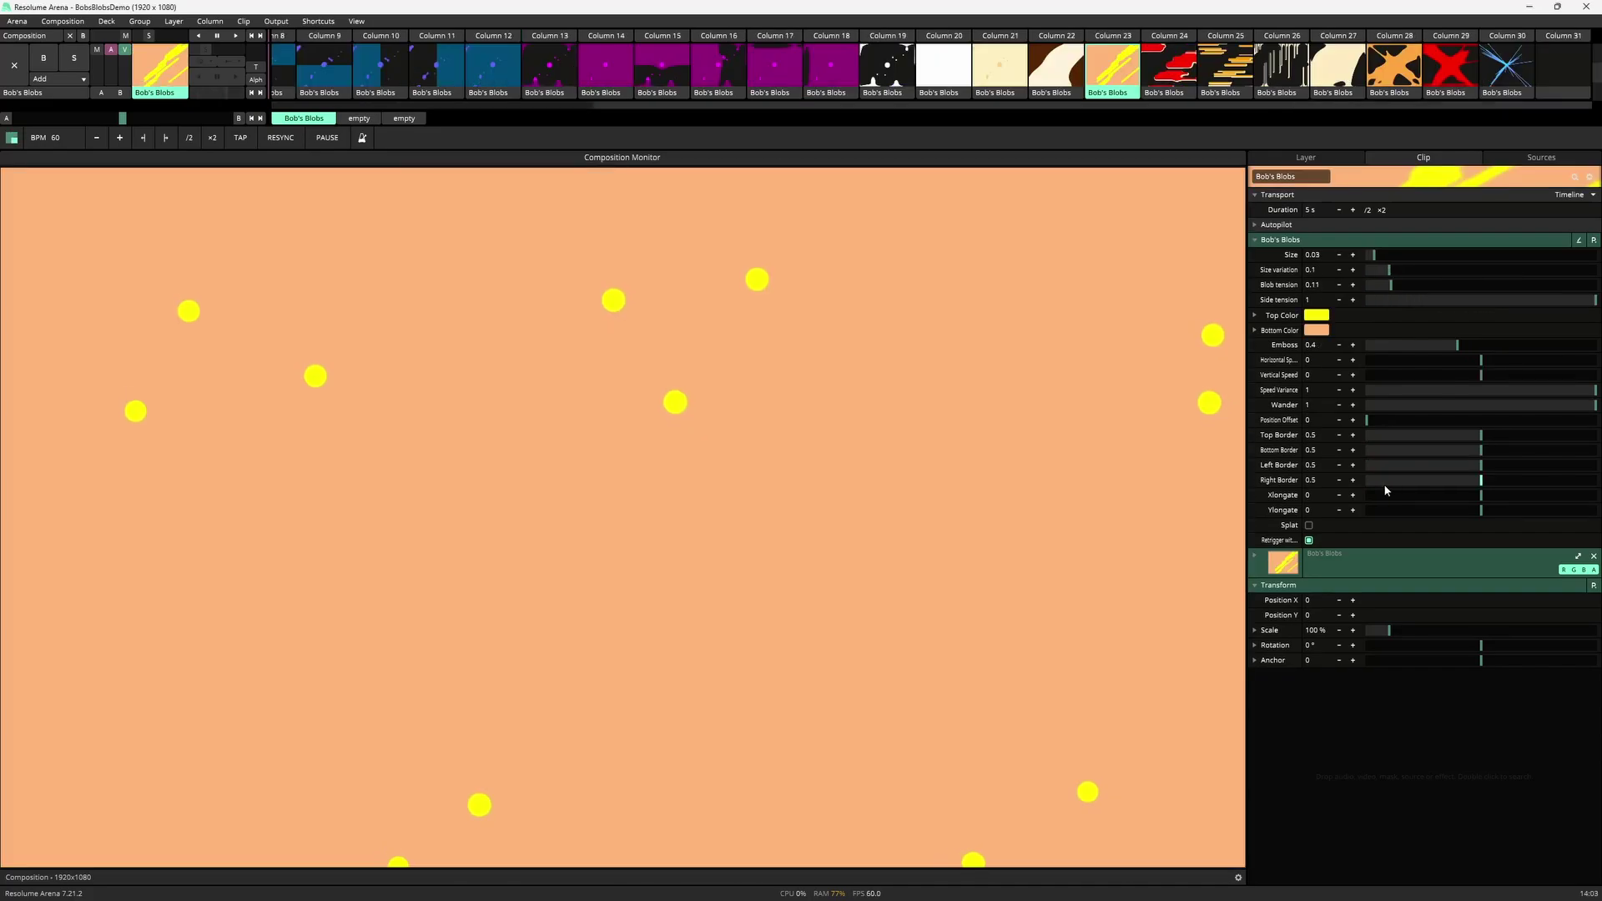
Step: Stretch the yellow blobs with Xlongate 1 and Ylongate 0.87, then launch the red Column 24 clip
left_click_drag(1492, 499, 1594, 498)
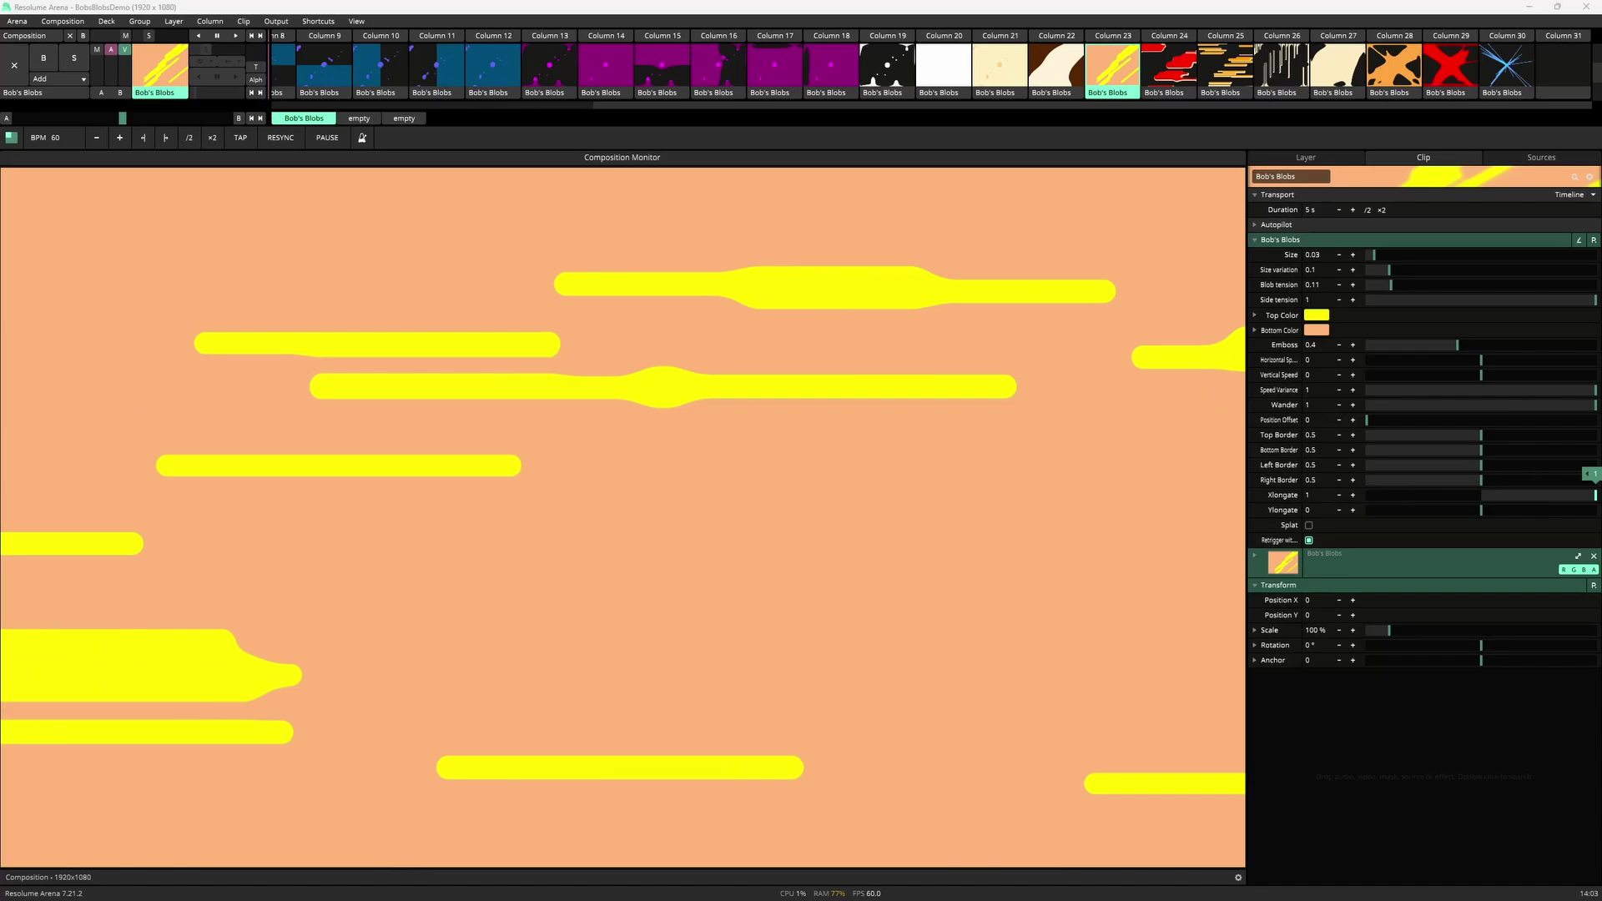
left_click_drag(1482, 513, 1575, 515)
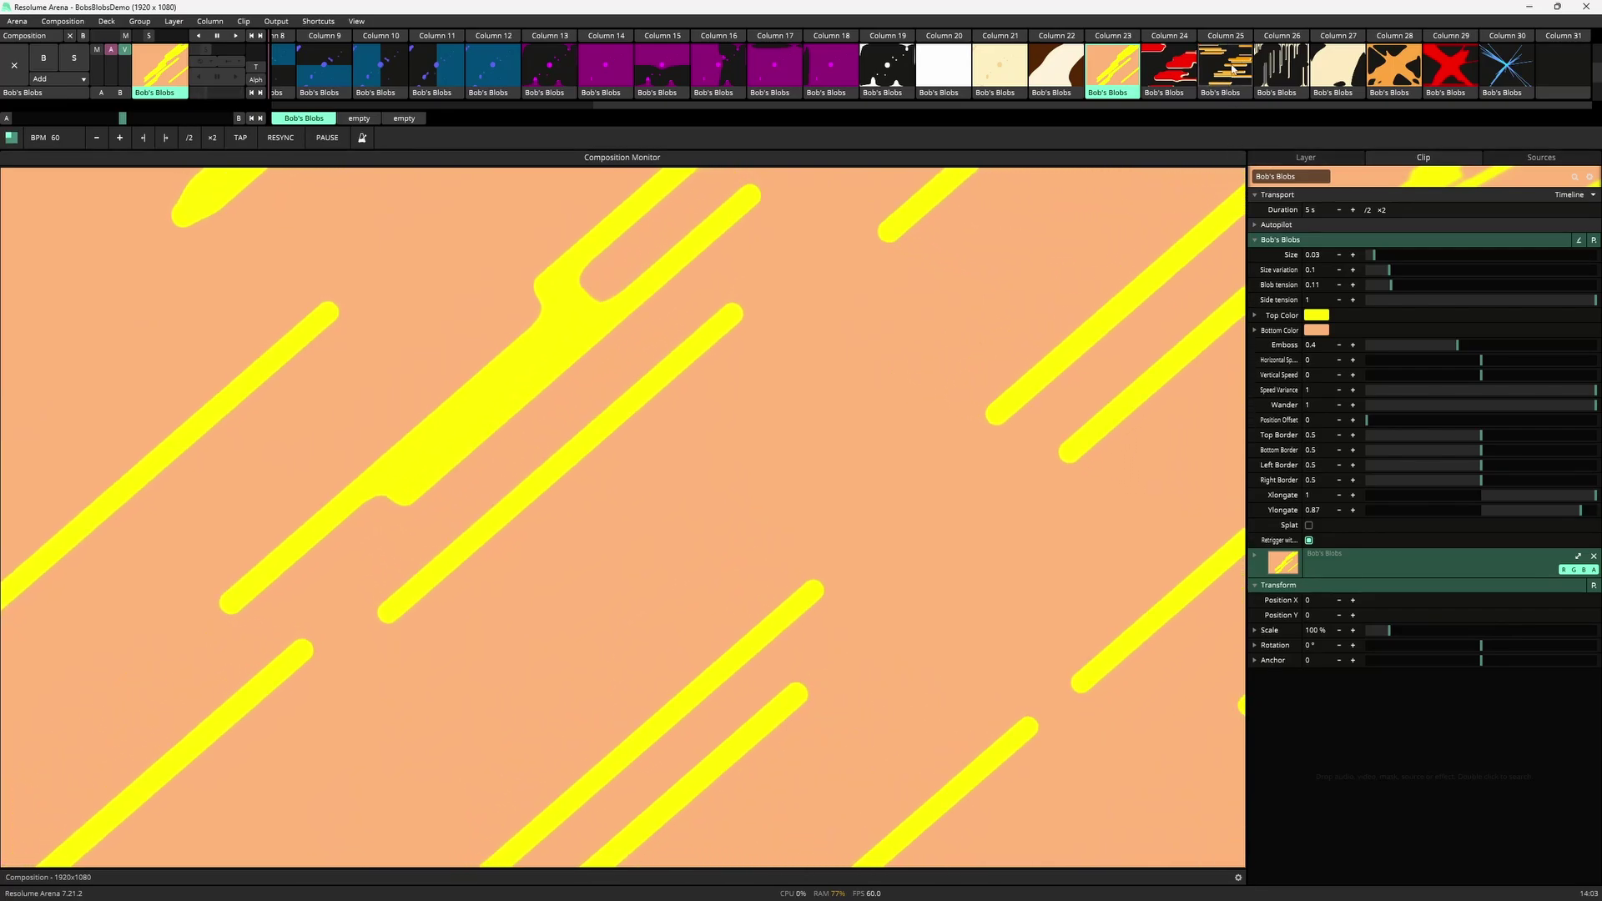
left_click(1193, 73)
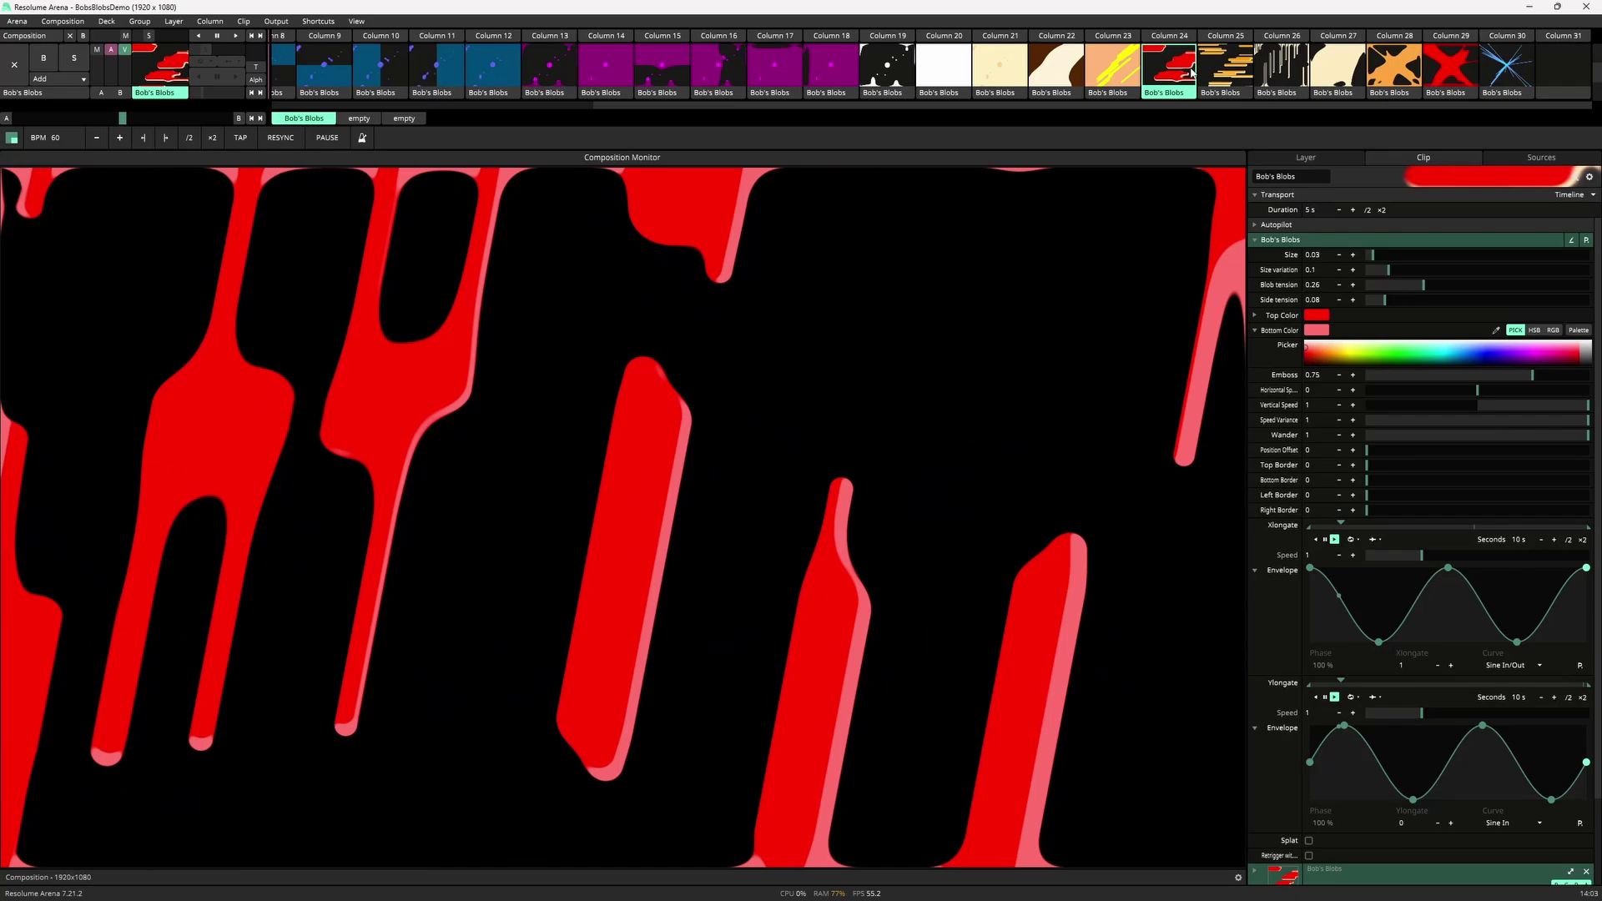
Step: Launch the X-shaped Column 29 clip and toggle Splat on and off, leaving it off
left_click(1450, 67)
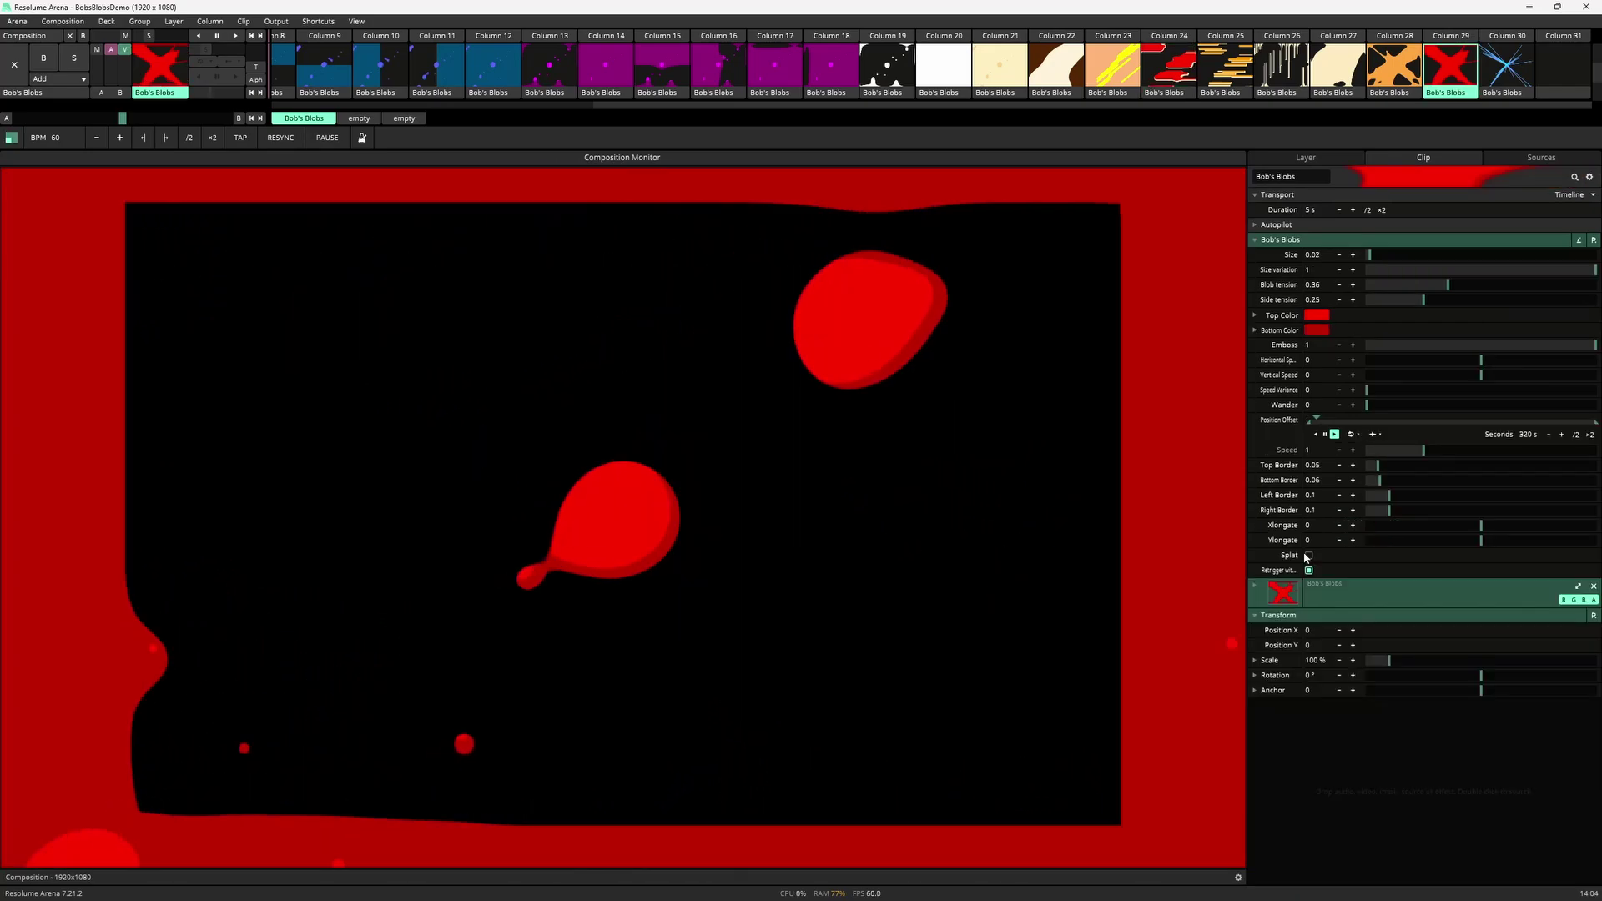
left_click(1309, 554)
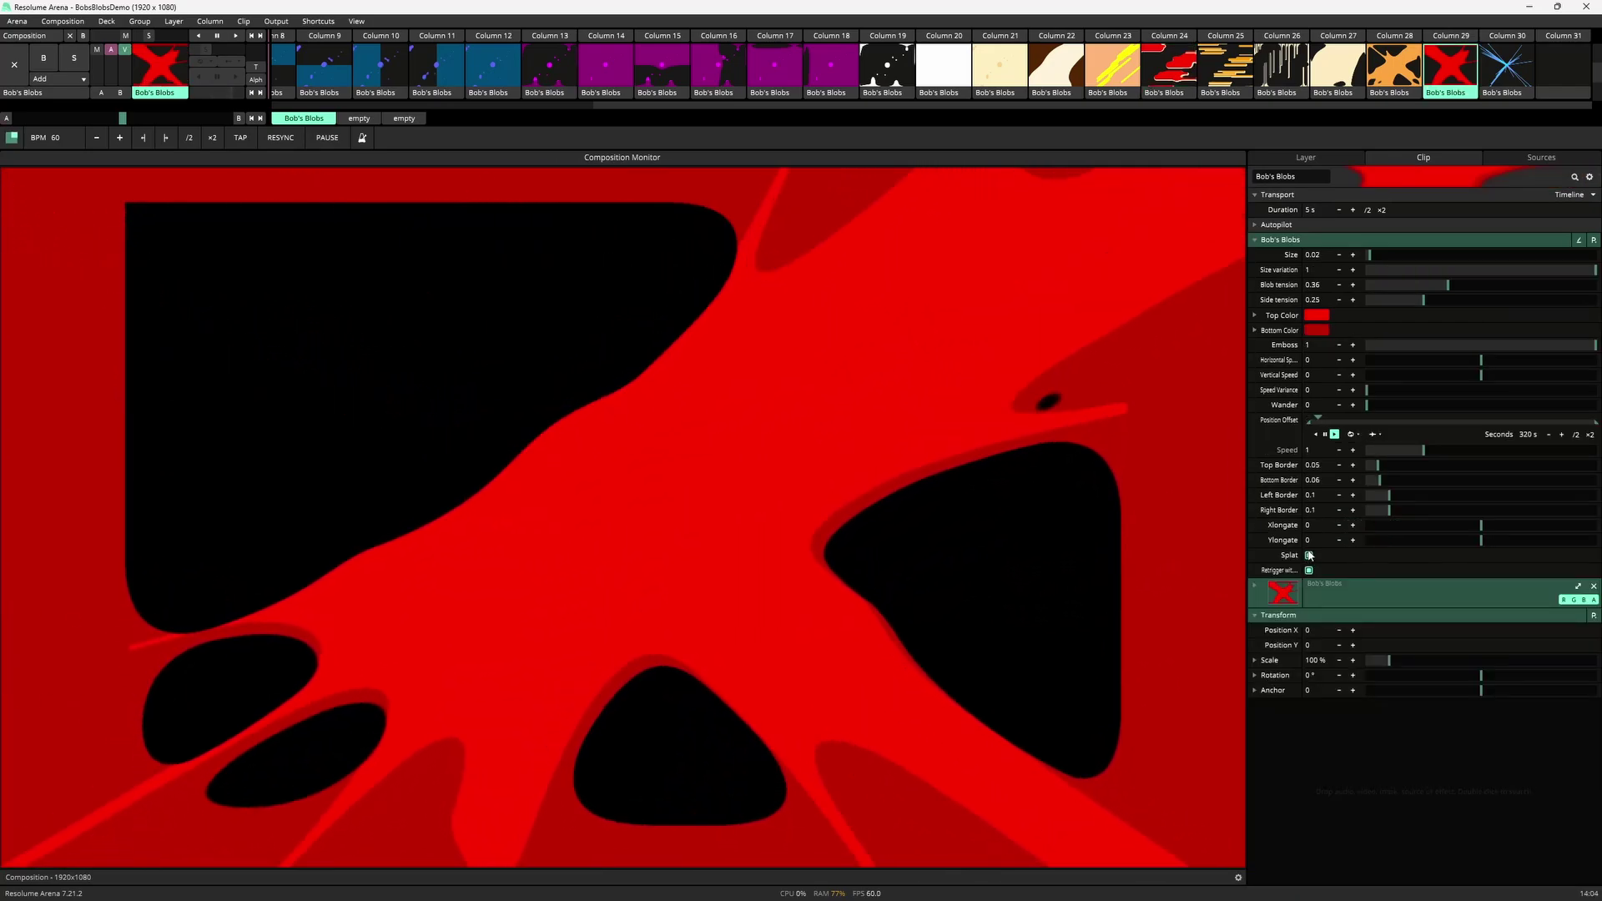
left_click(1308, 555)
left_click(1309, 555)
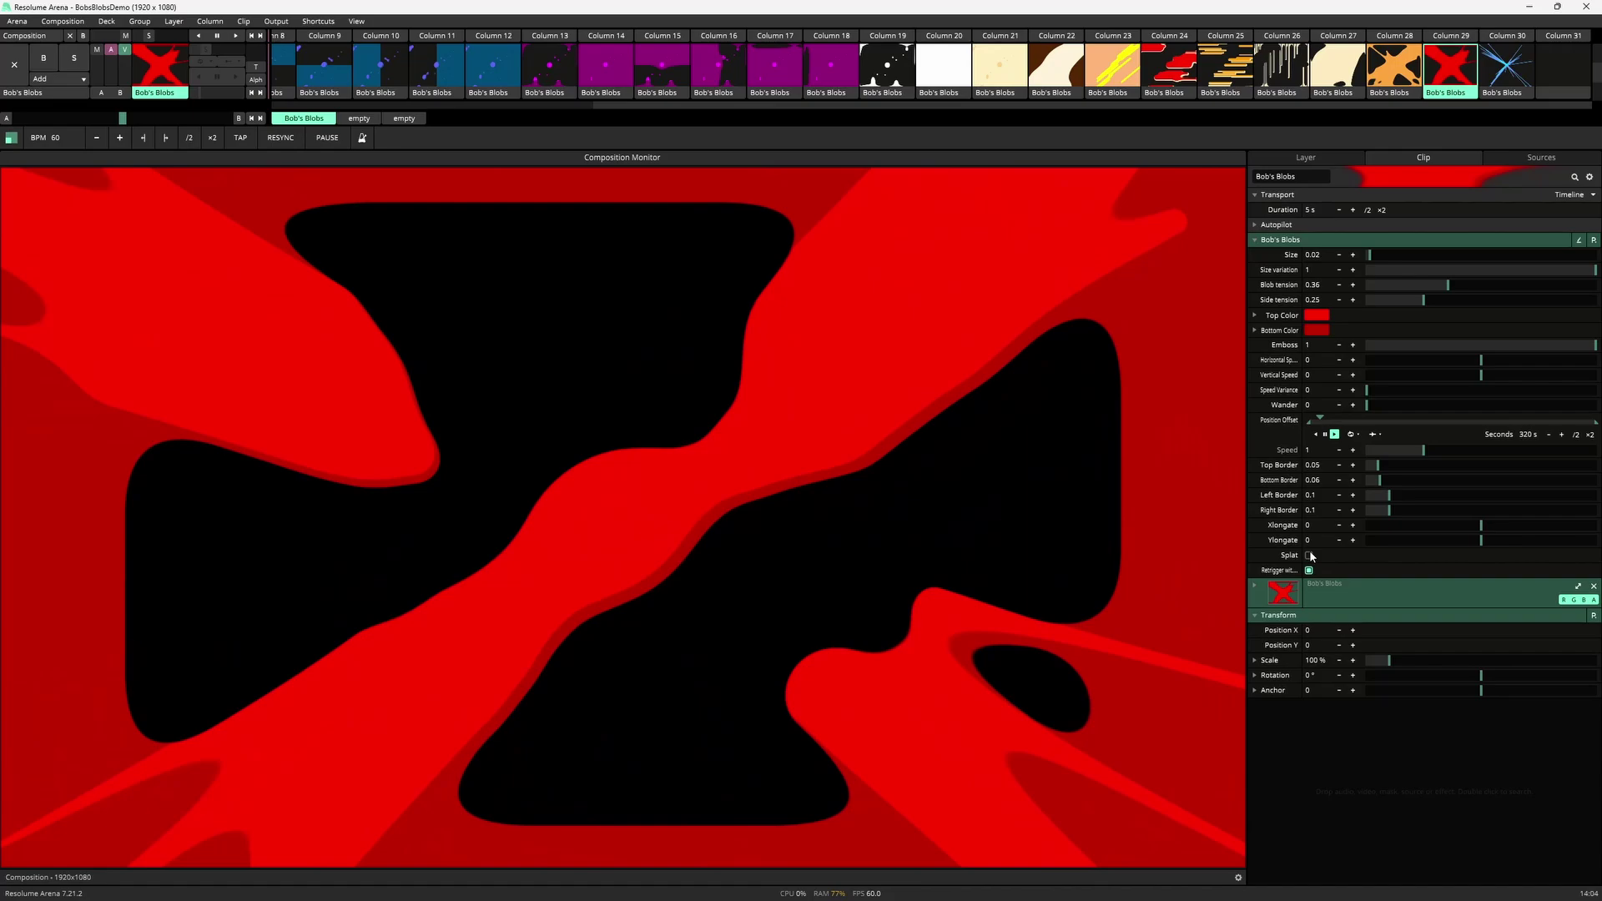
left_click(1309, 555)
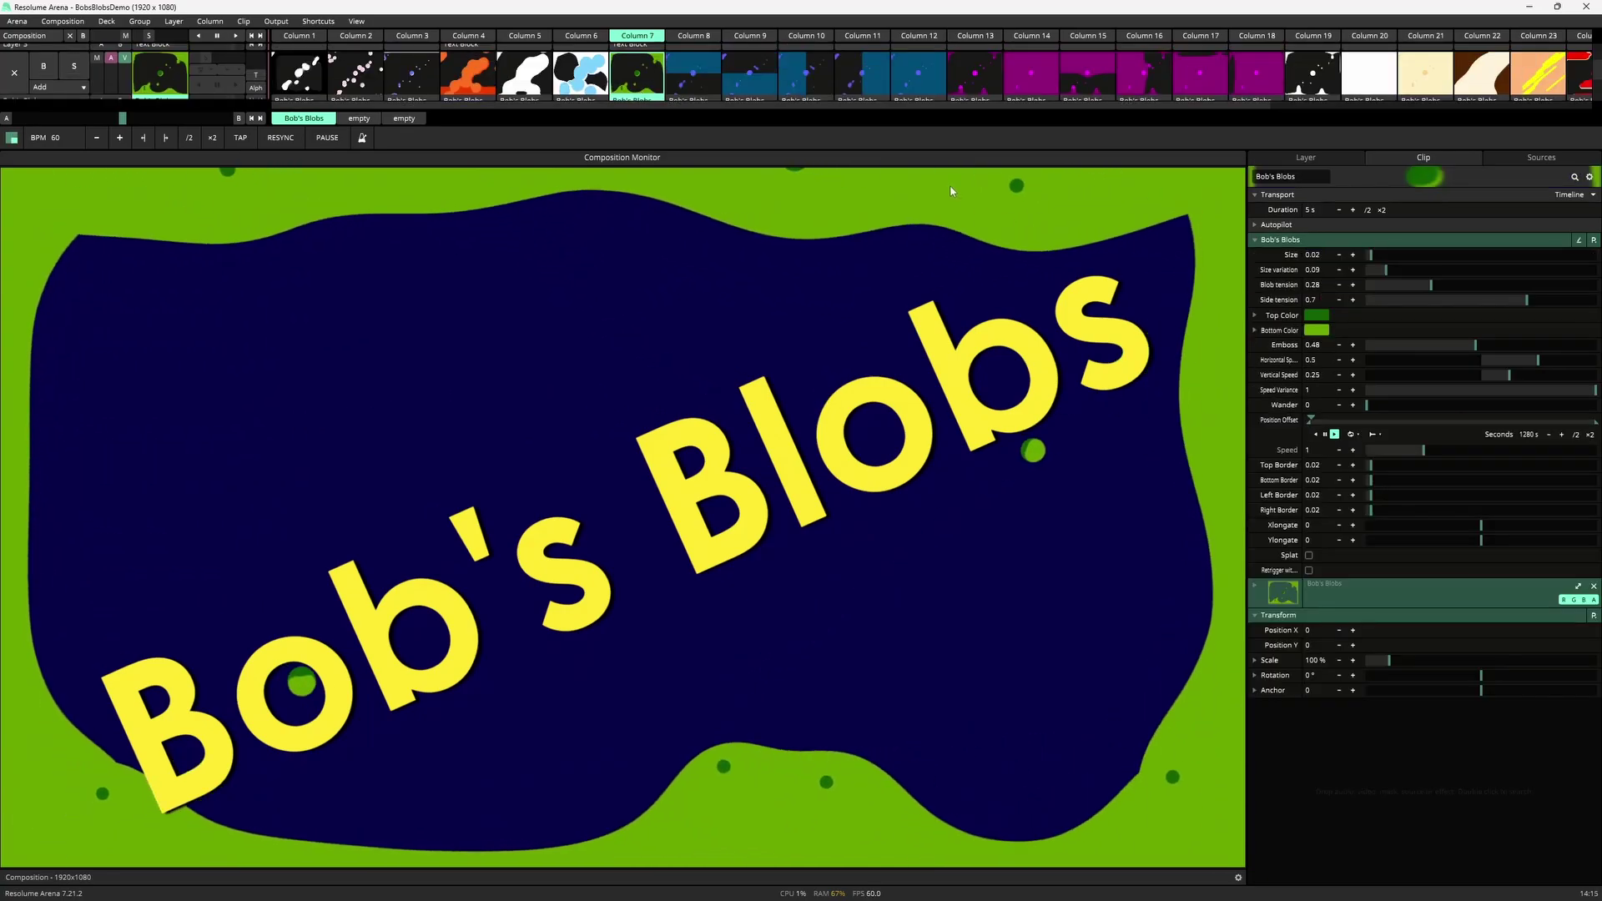
Step: Put the green blobs' Position Offset in BPM Sync mode, doubling the length to 128 beats
right_click(1258, 422)
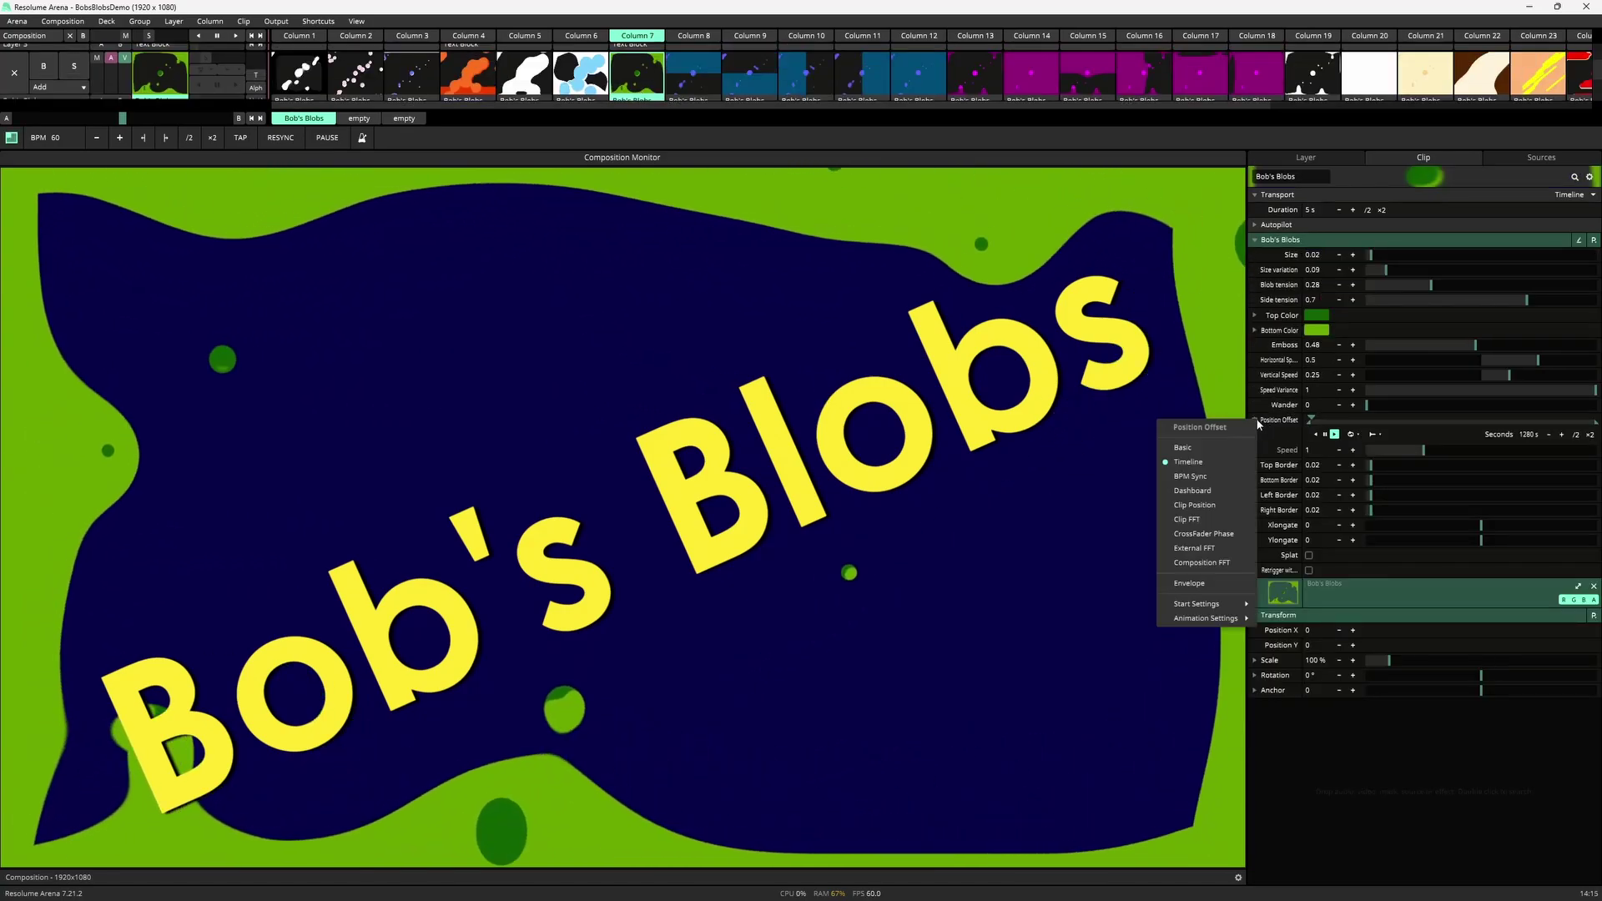
left_click(1223, 478)
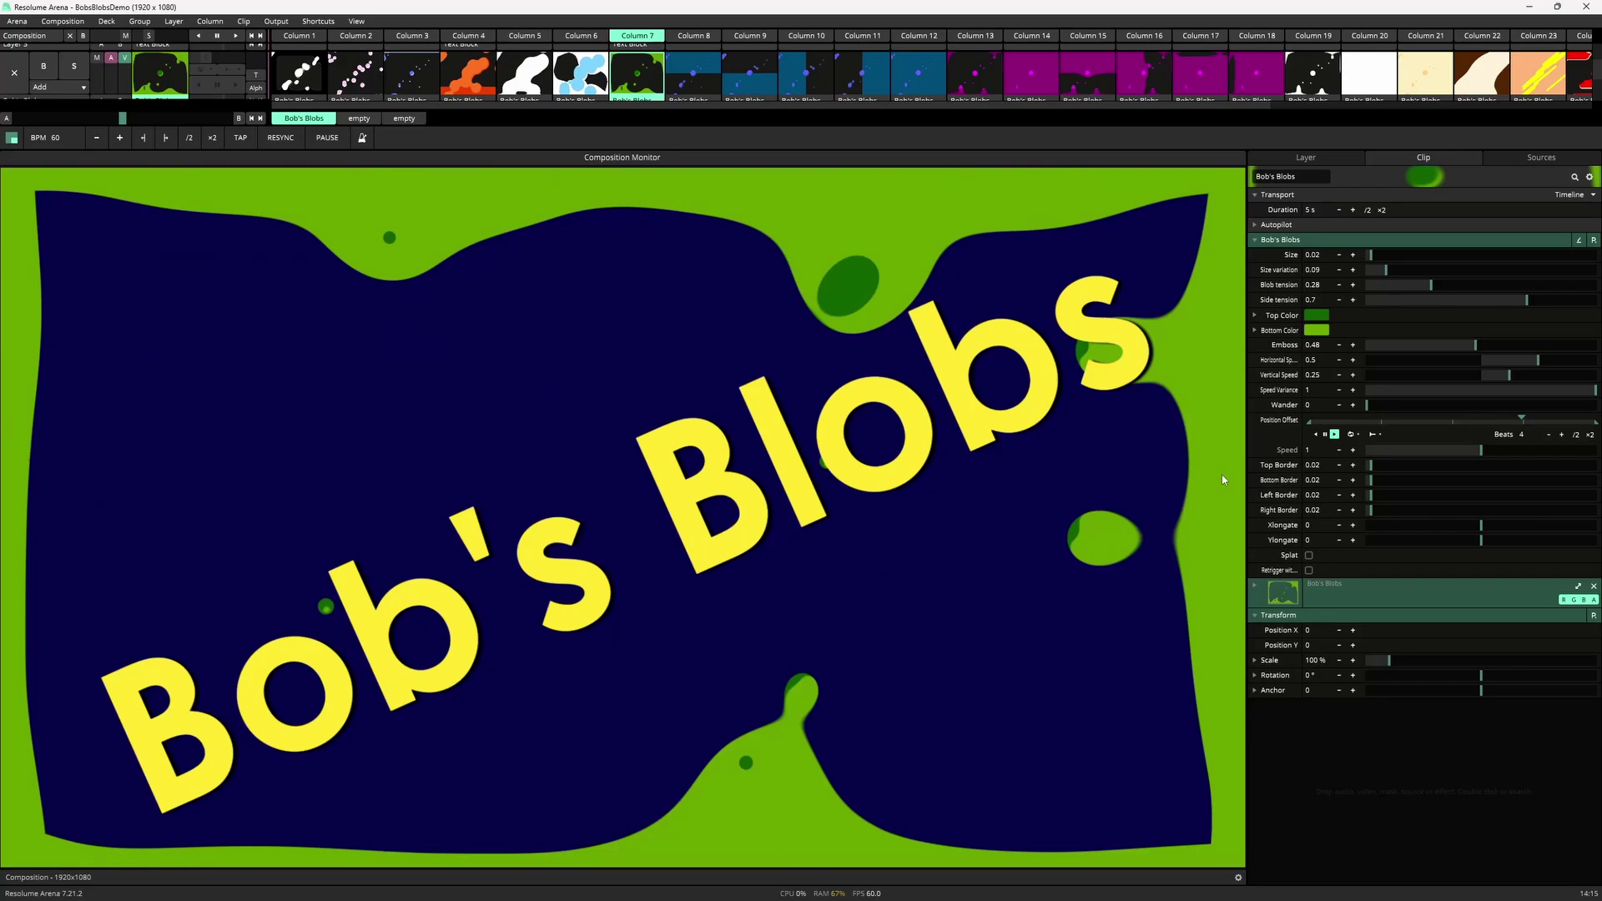
left_click(1590, 435)
left_click(1590, 434)
left_click(1590, 434)
left_click(1590, 435)
left_click(1590, 434)
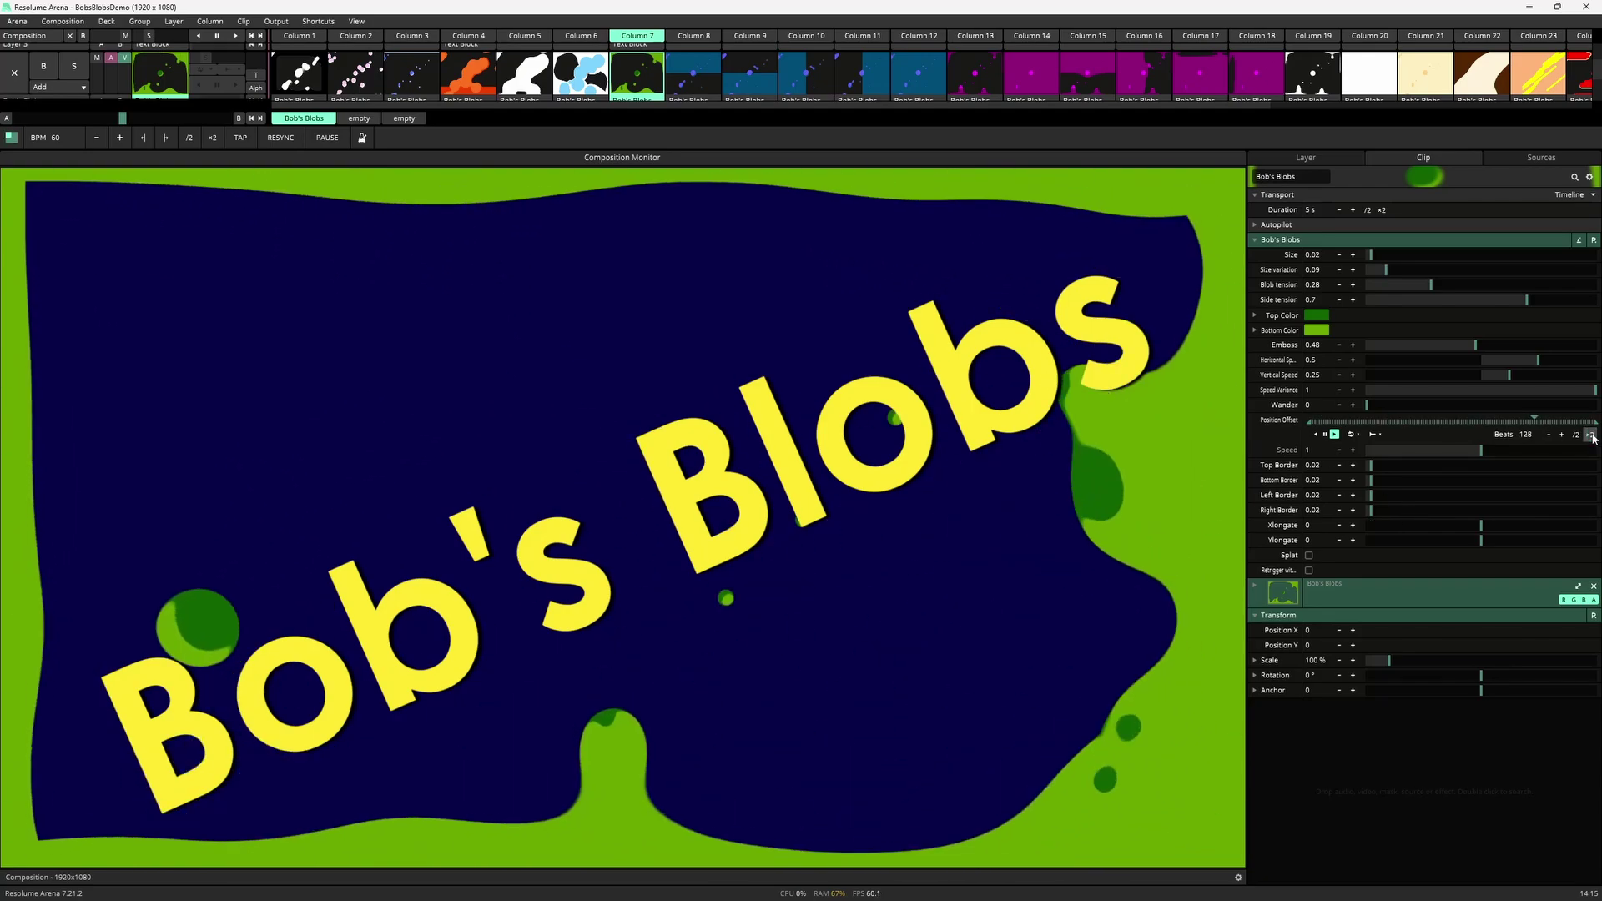
left_click(1590, 435)
scroll(632, 74, "down", 2)
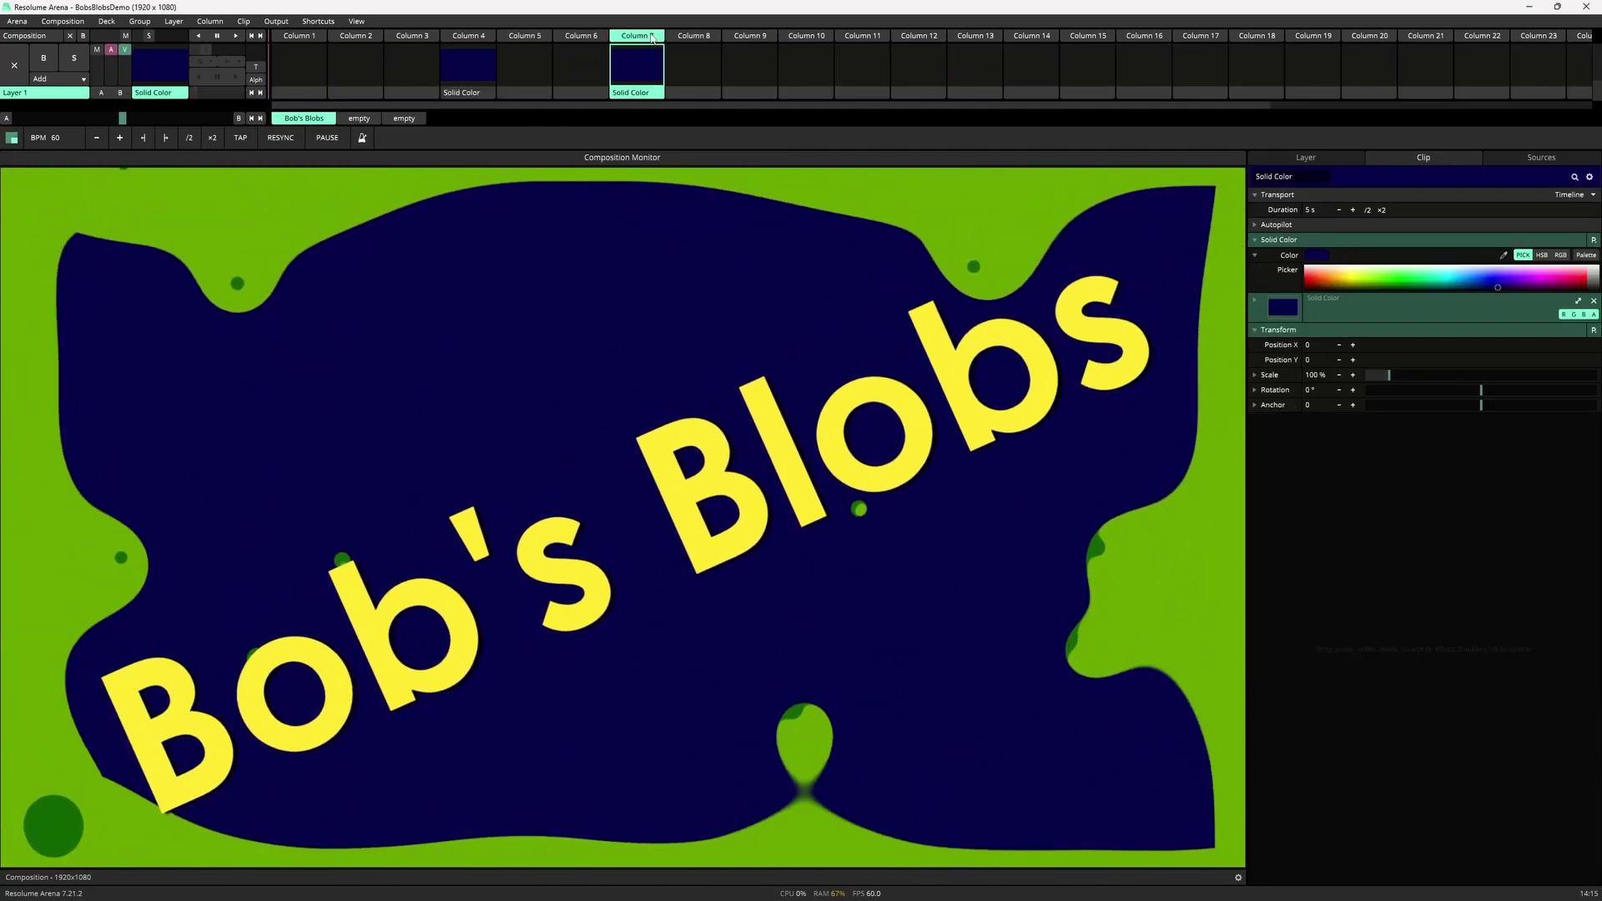